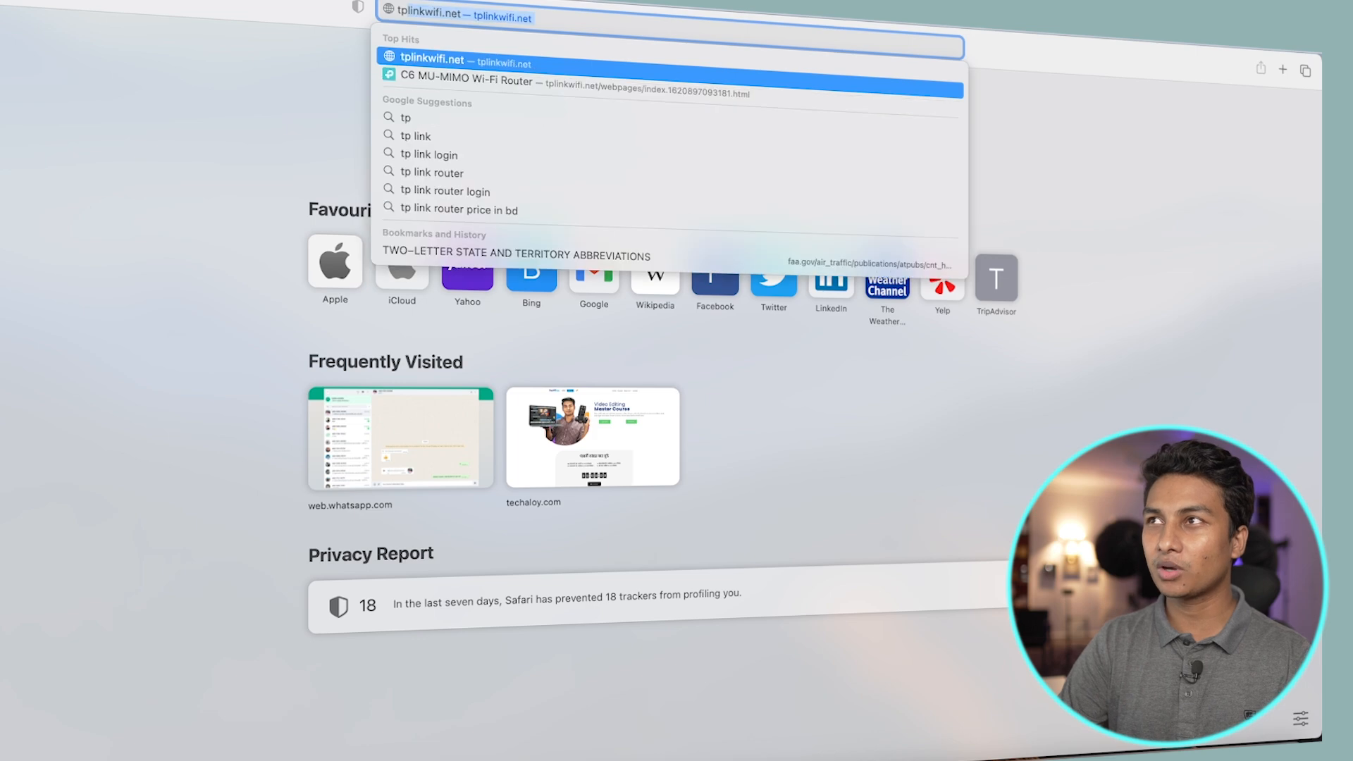
Open tplinkwifi.net and log in to the router with the administrator password
key(Return)
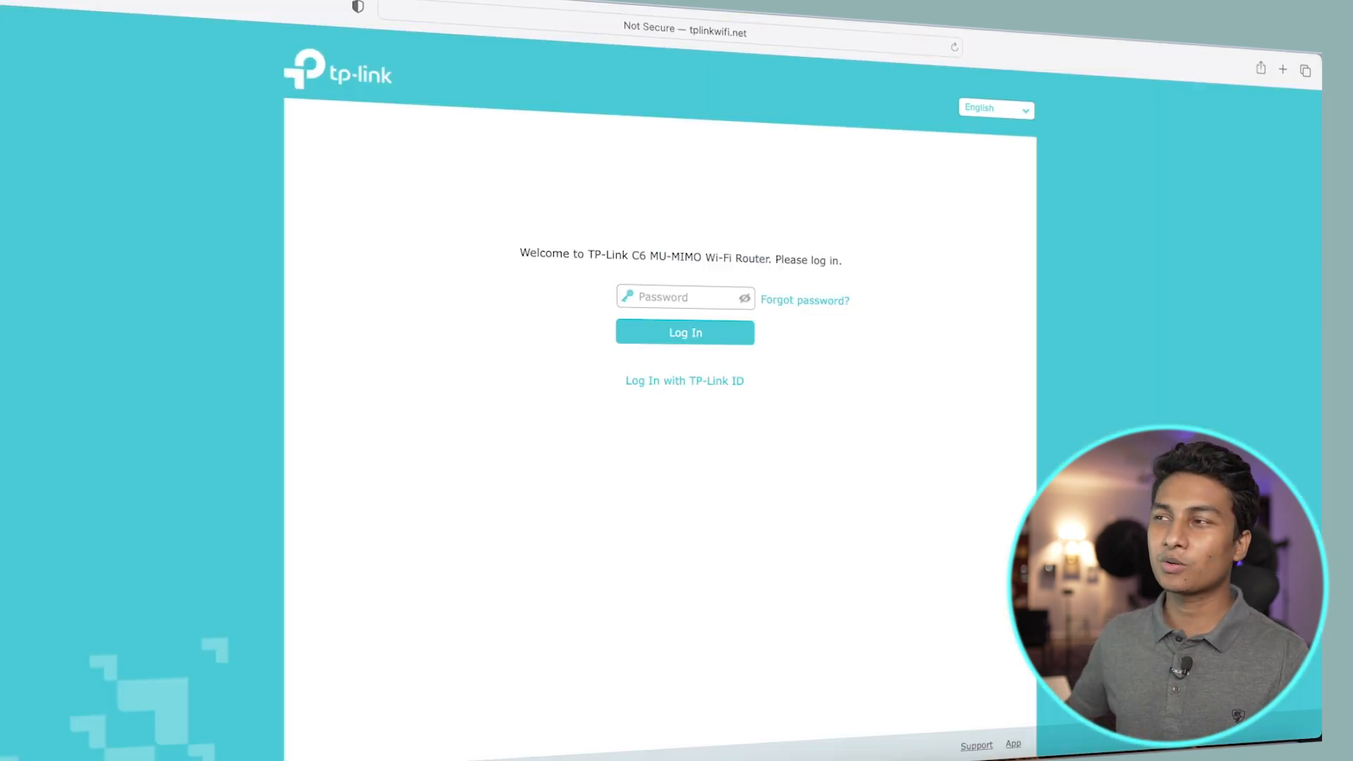
click(705, 296)
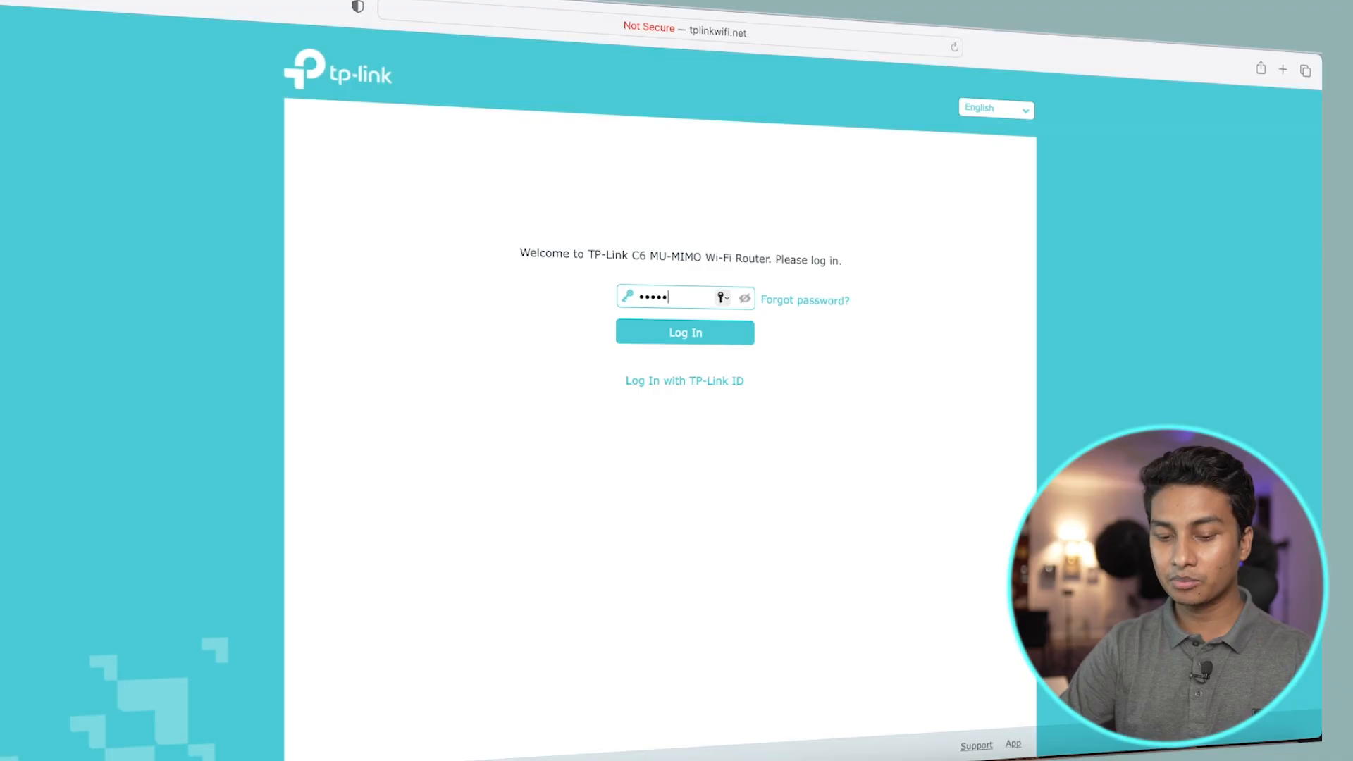
text(1)
key(Return)
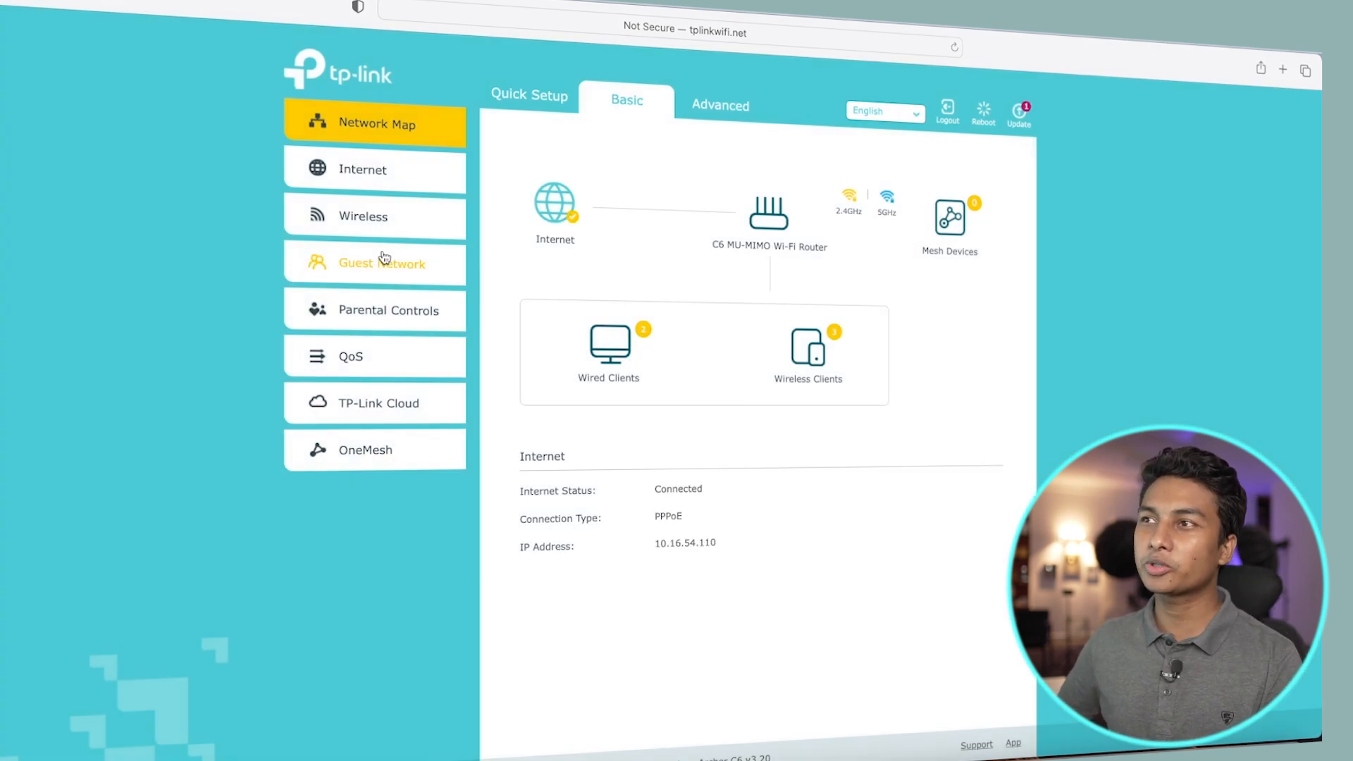
Start a new Parental Controls profile and name it Kids
click(414, 316)
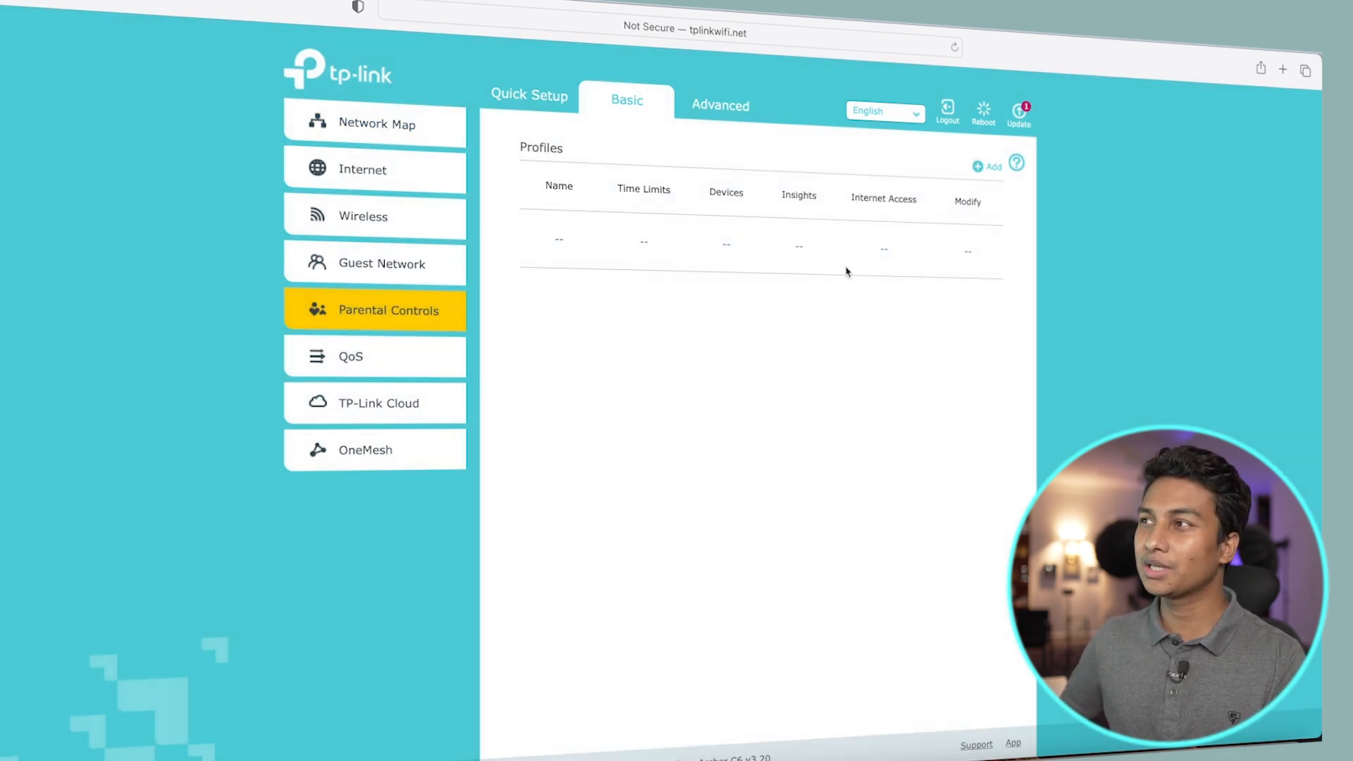
click(978, 169)
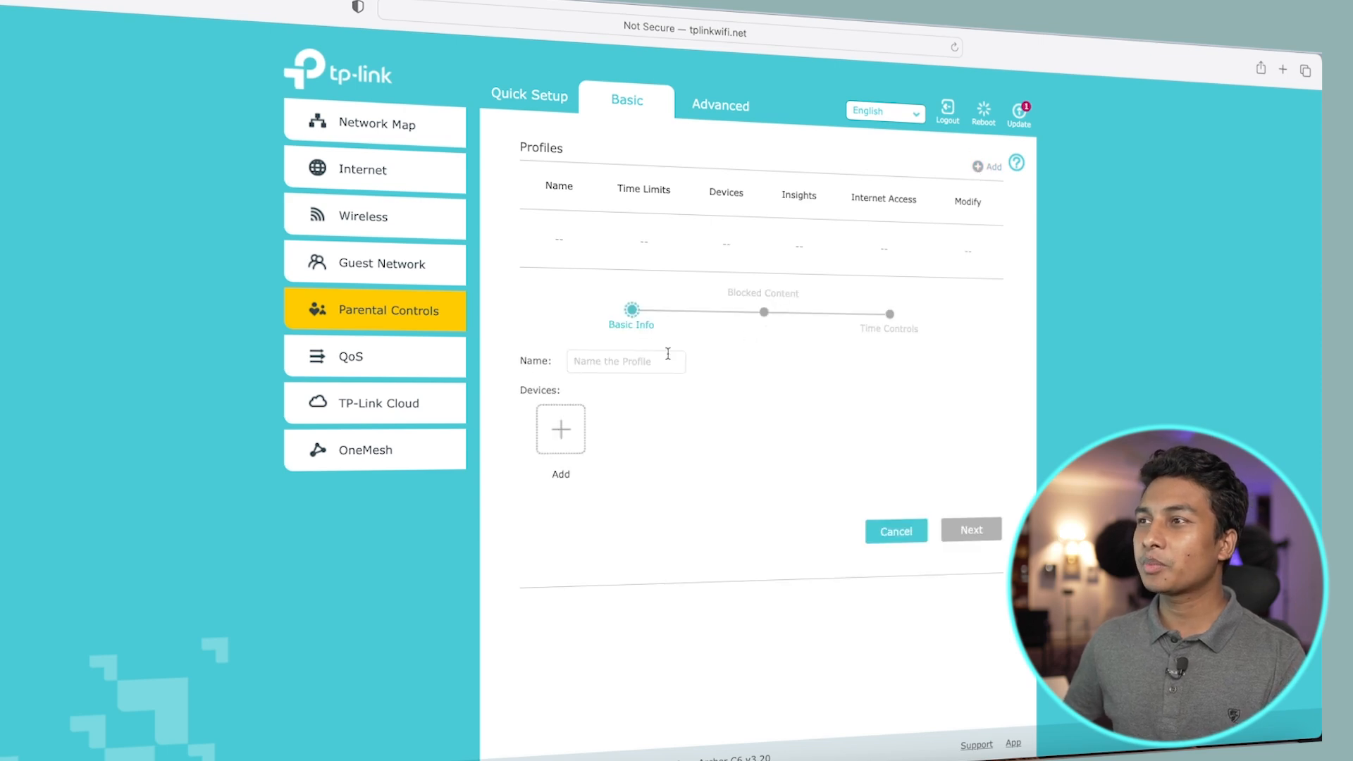
click(643, 360)
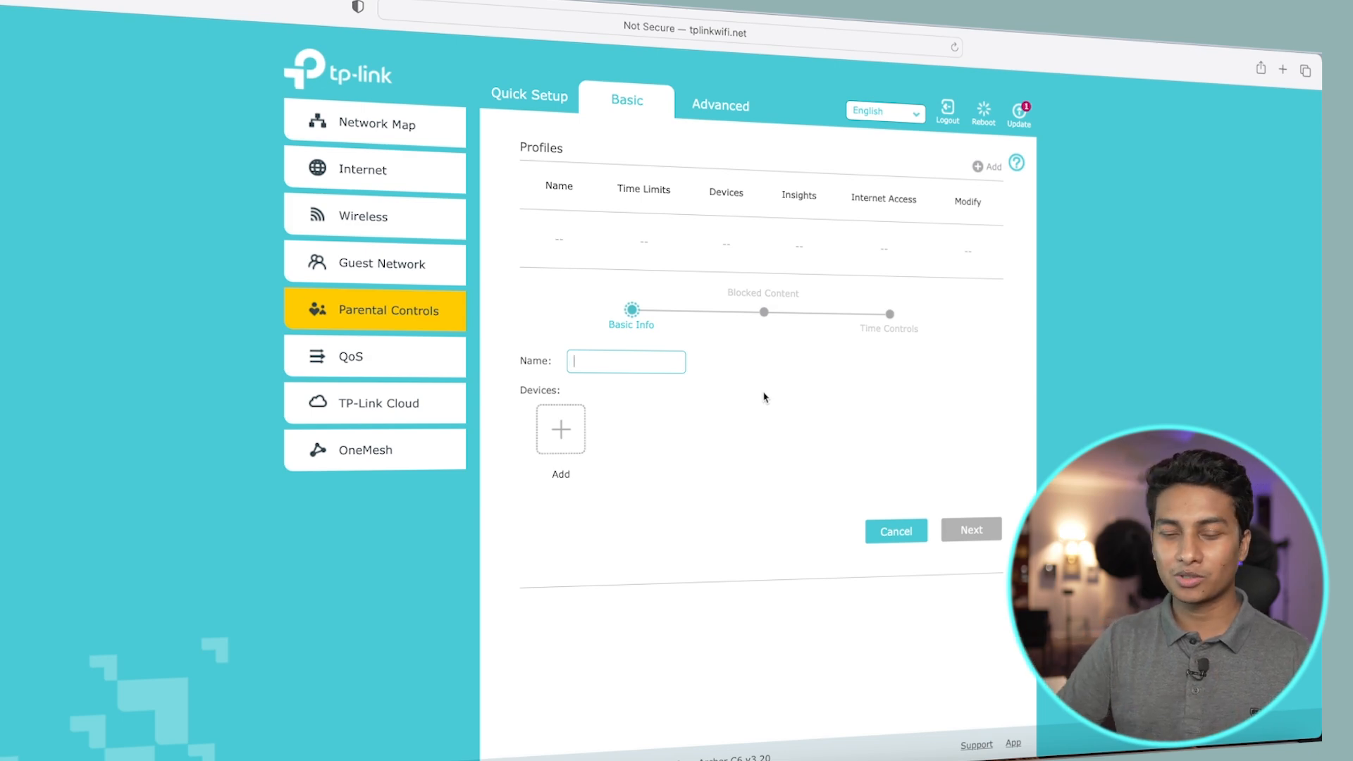
text(Kids)
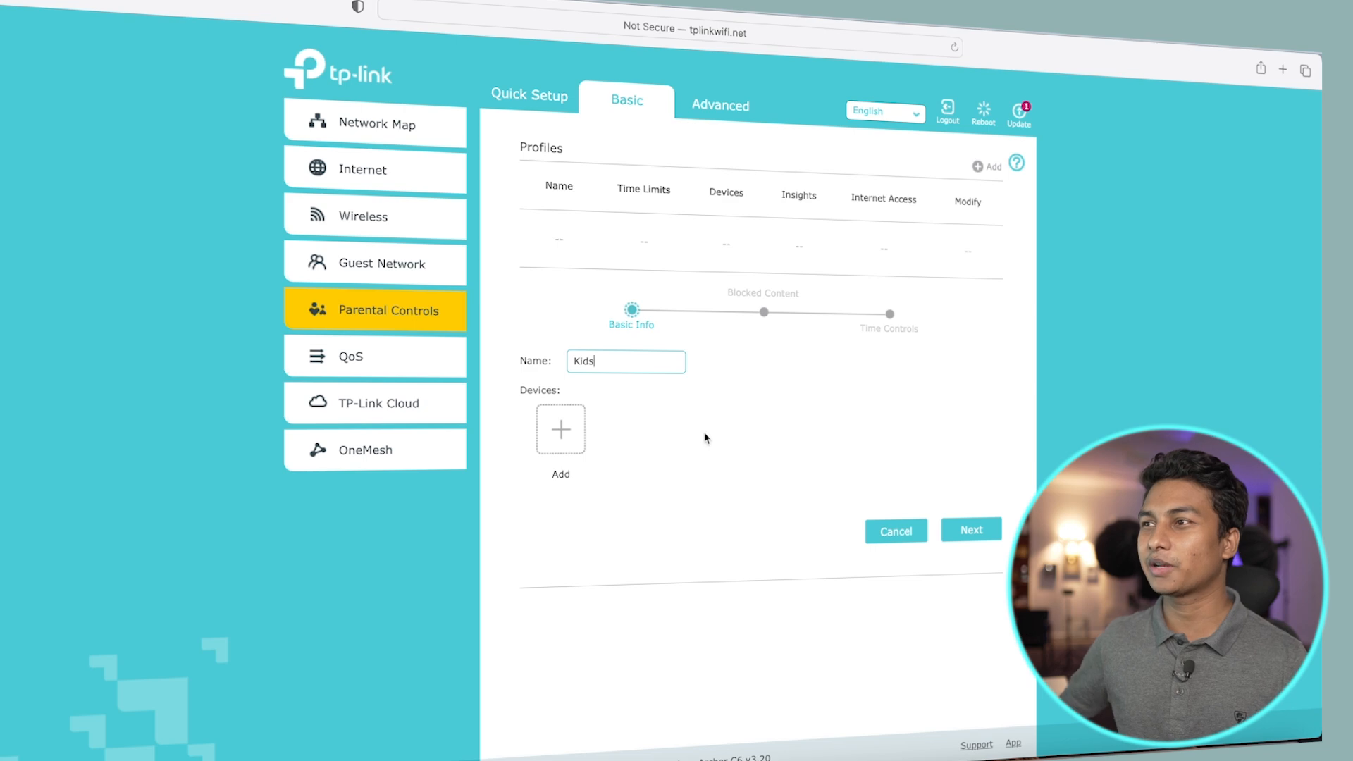
Assign MAC-412CD1 and the Mac Studio on page 4 of the device list to the Kids profile
click(557, 429)
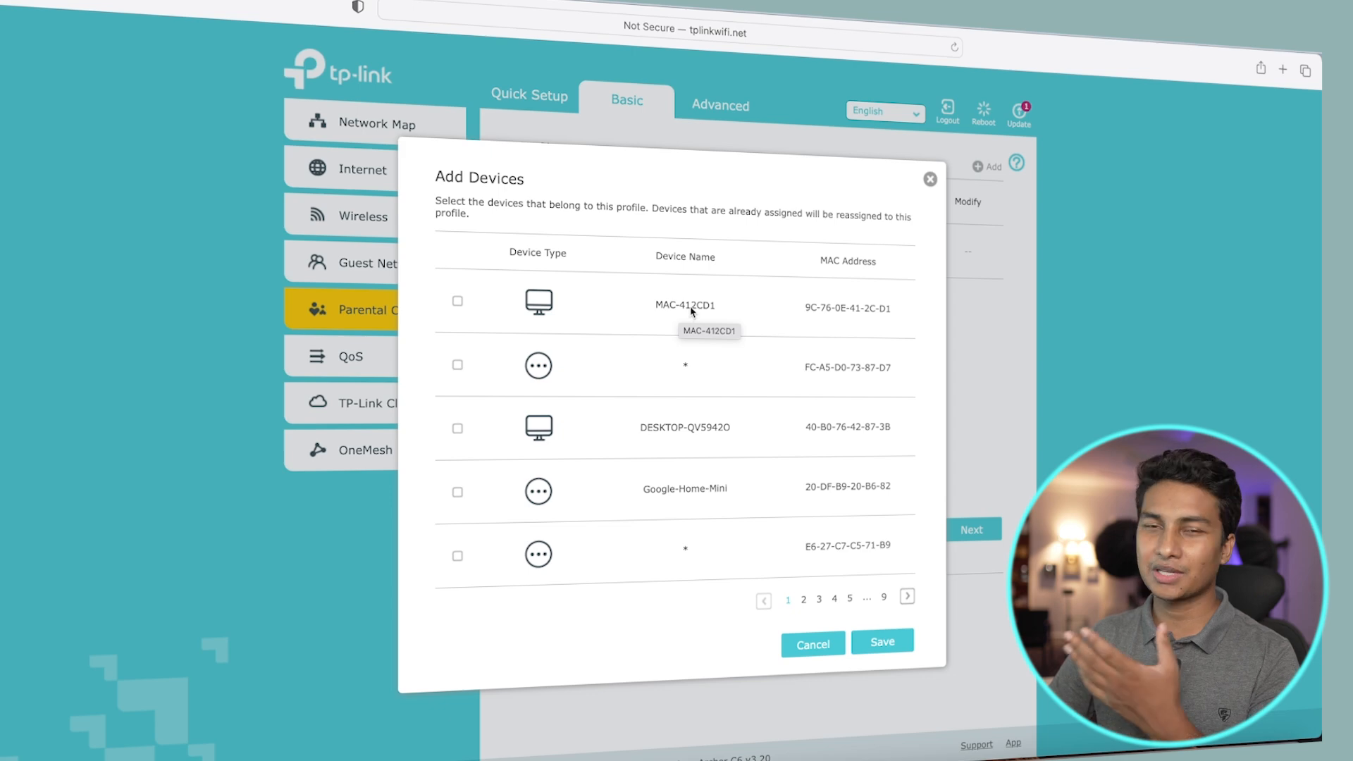
click(453, 303)
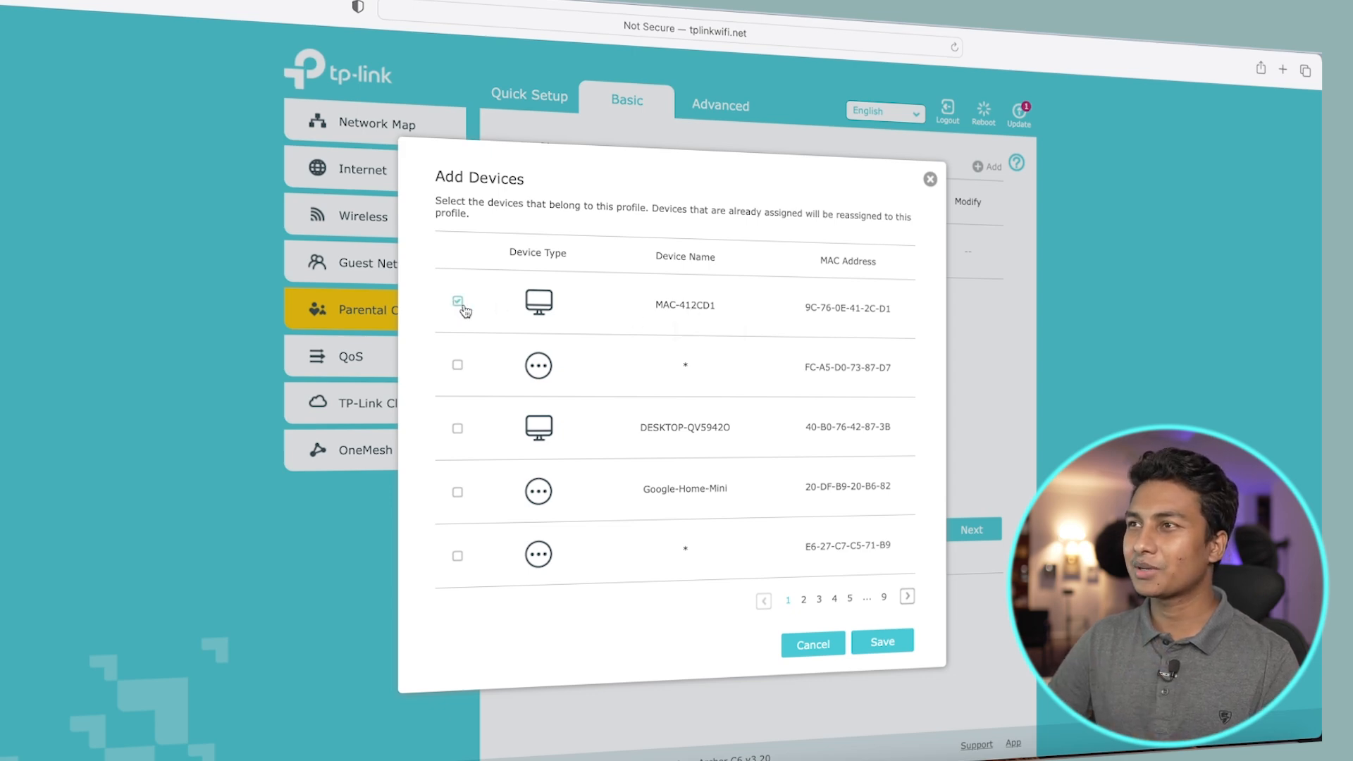
click(908, 598)
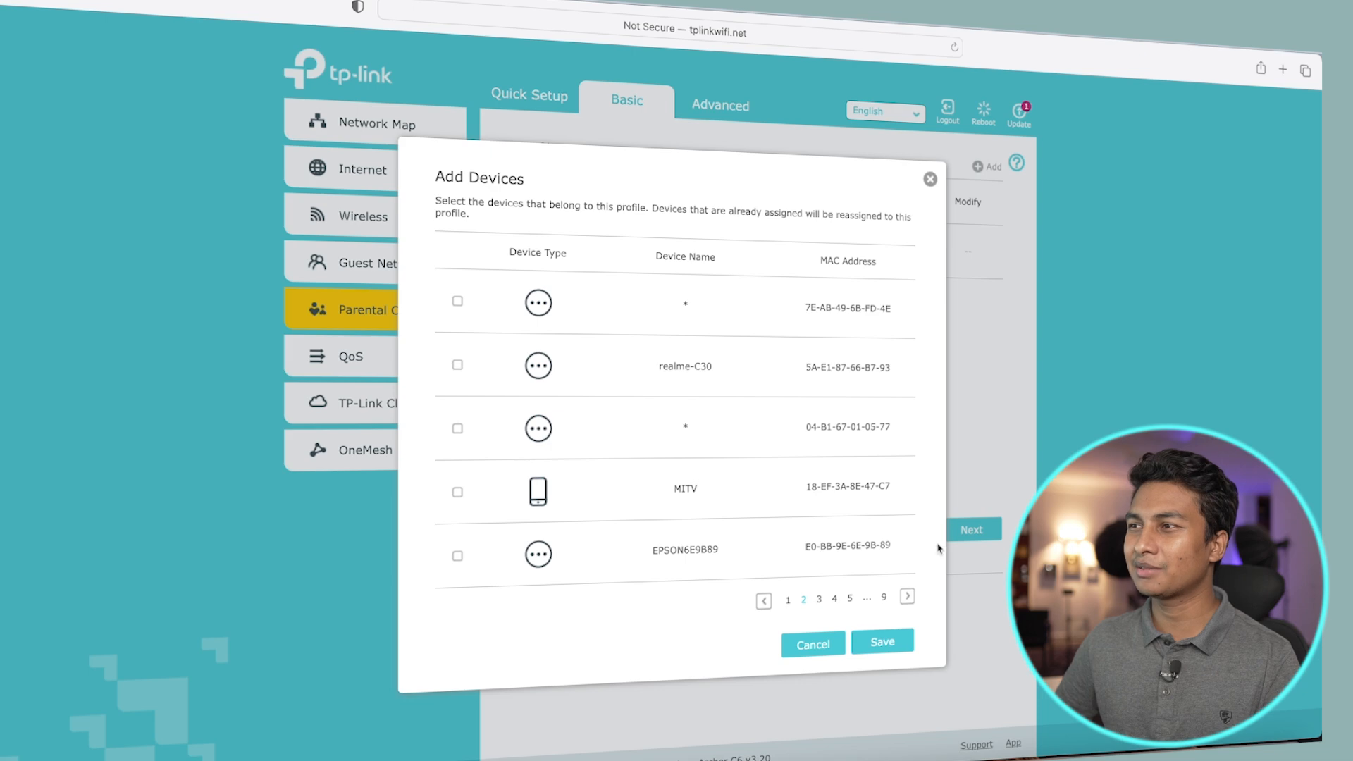
click(908, 597)
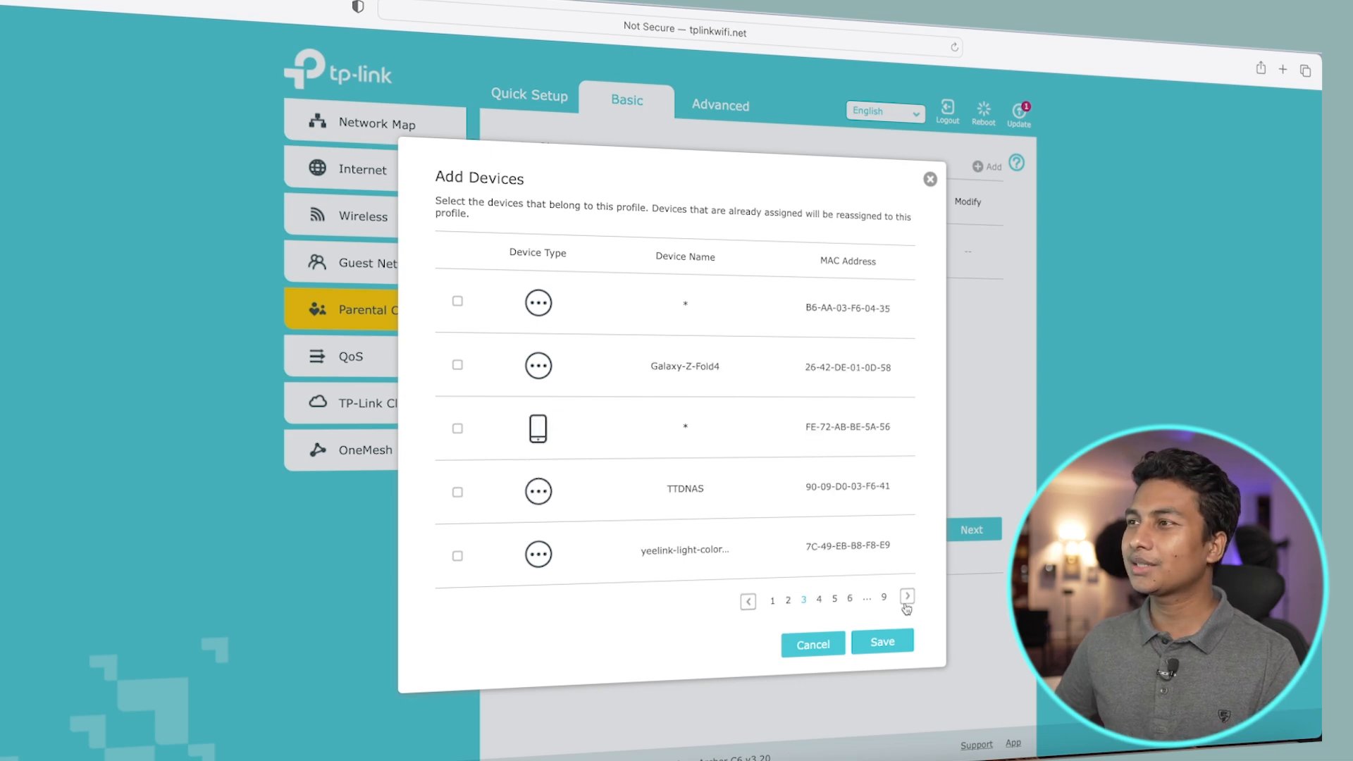
click(908, 598)
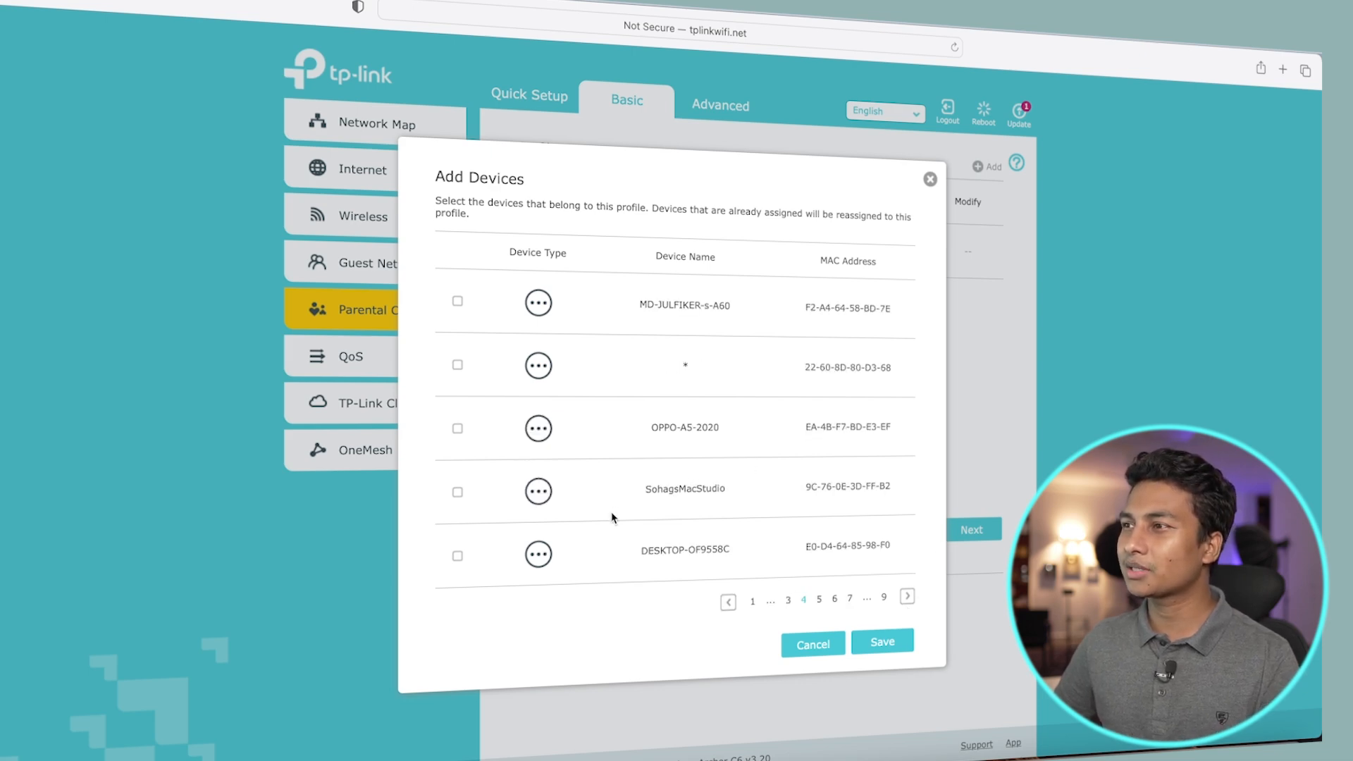
click(458, 492)
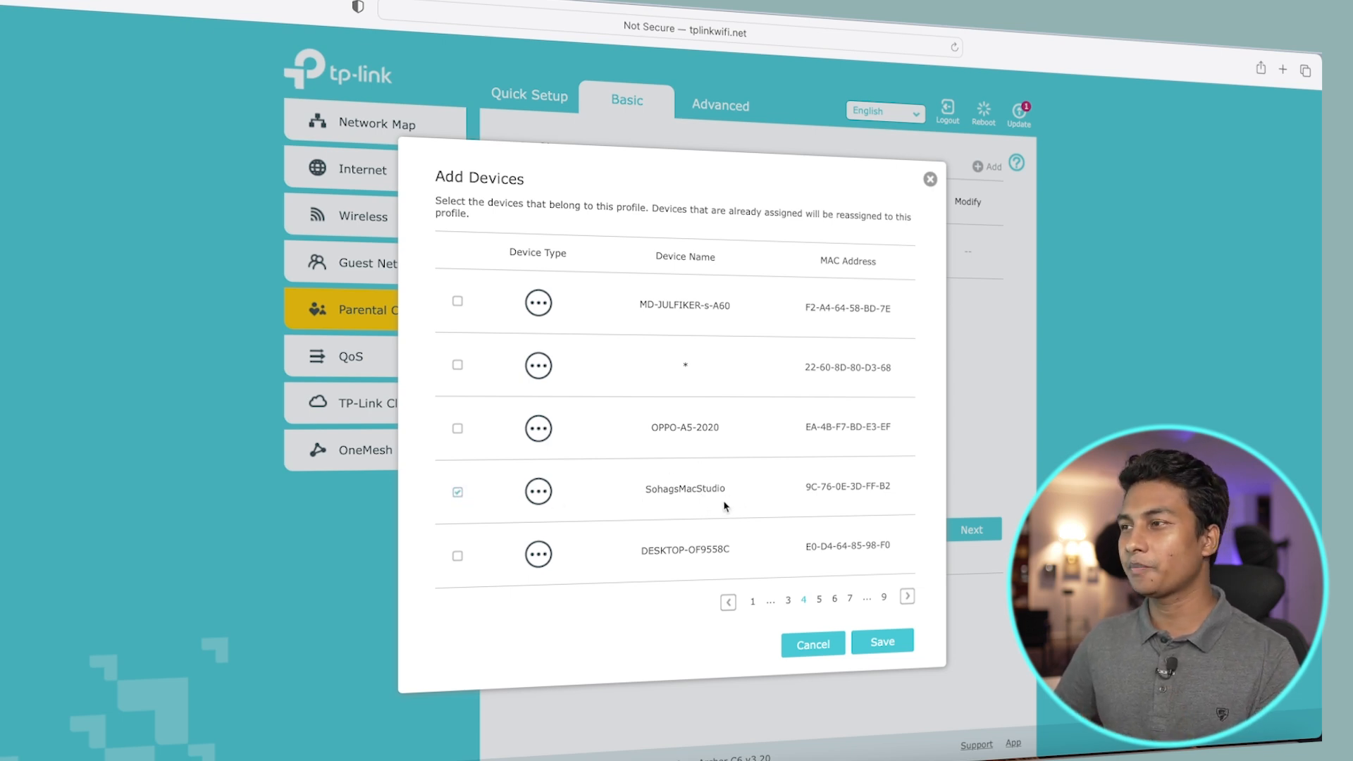
click(895, 646)
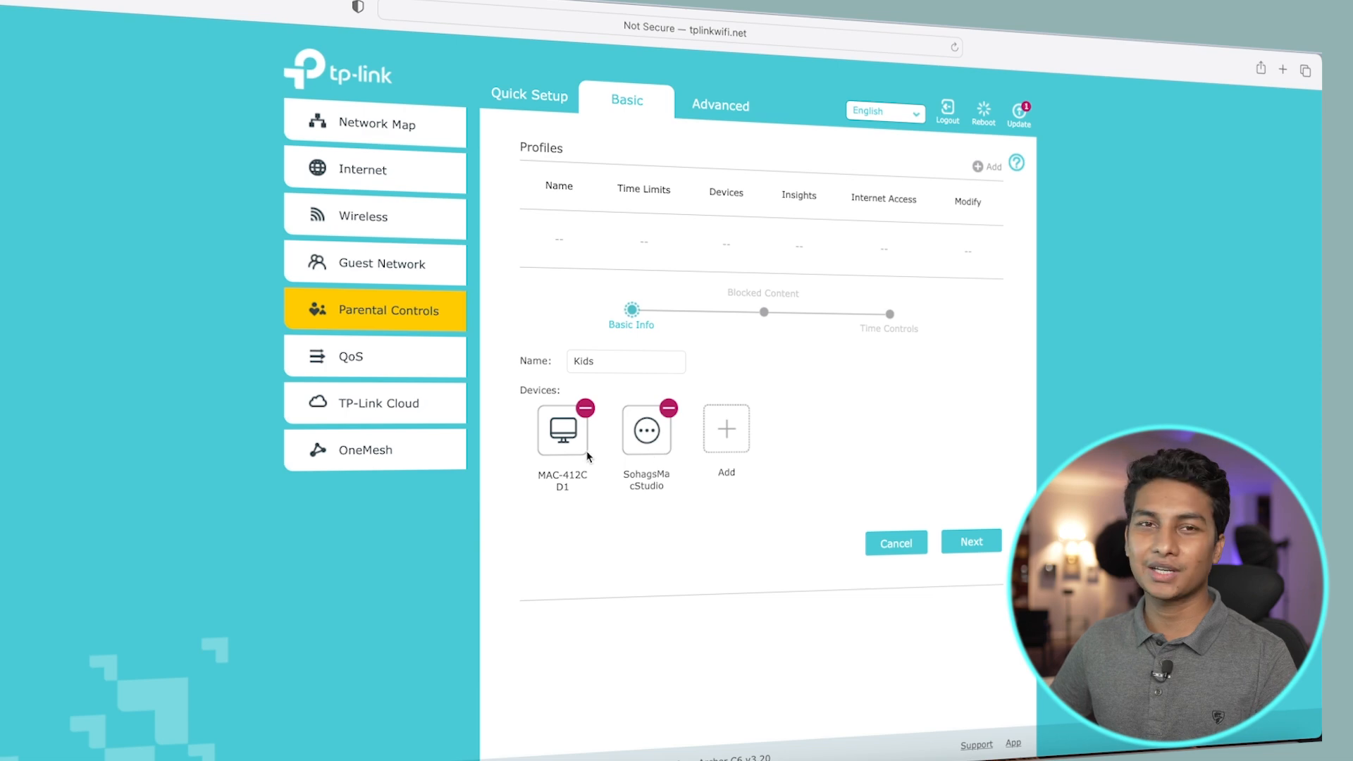
Block the keyword tiktok.com for the Kids profile and save it without enabling any time limits or bed time
click(991, 551)
click(760, 438)
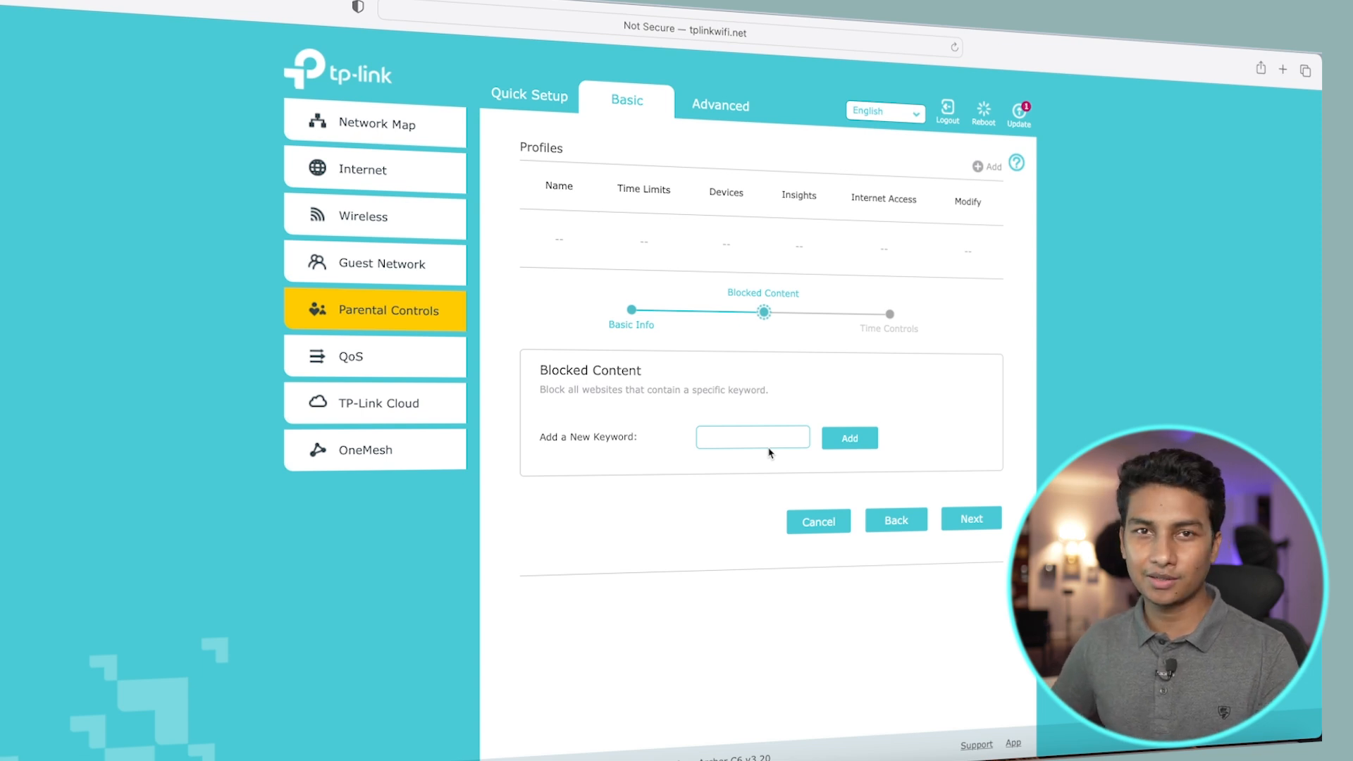
text(tiktok)
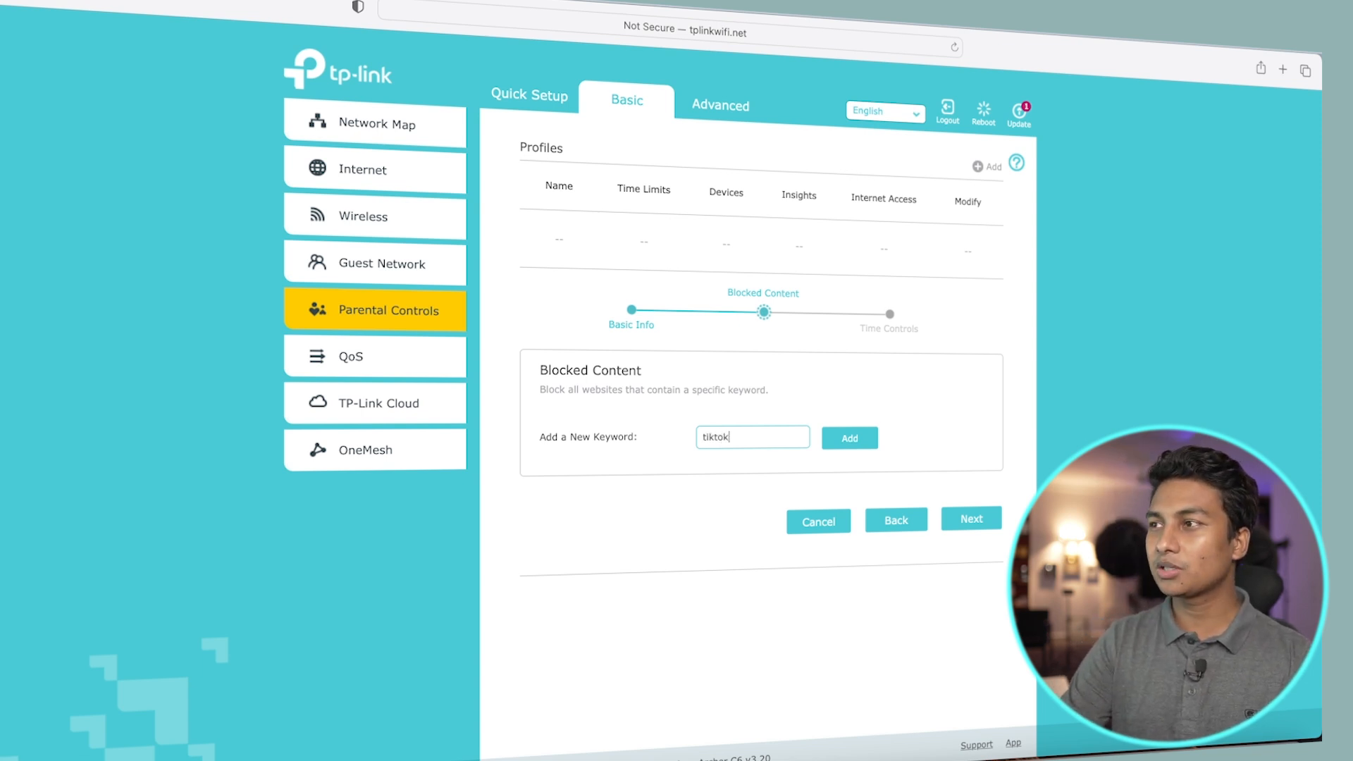
text(.com)
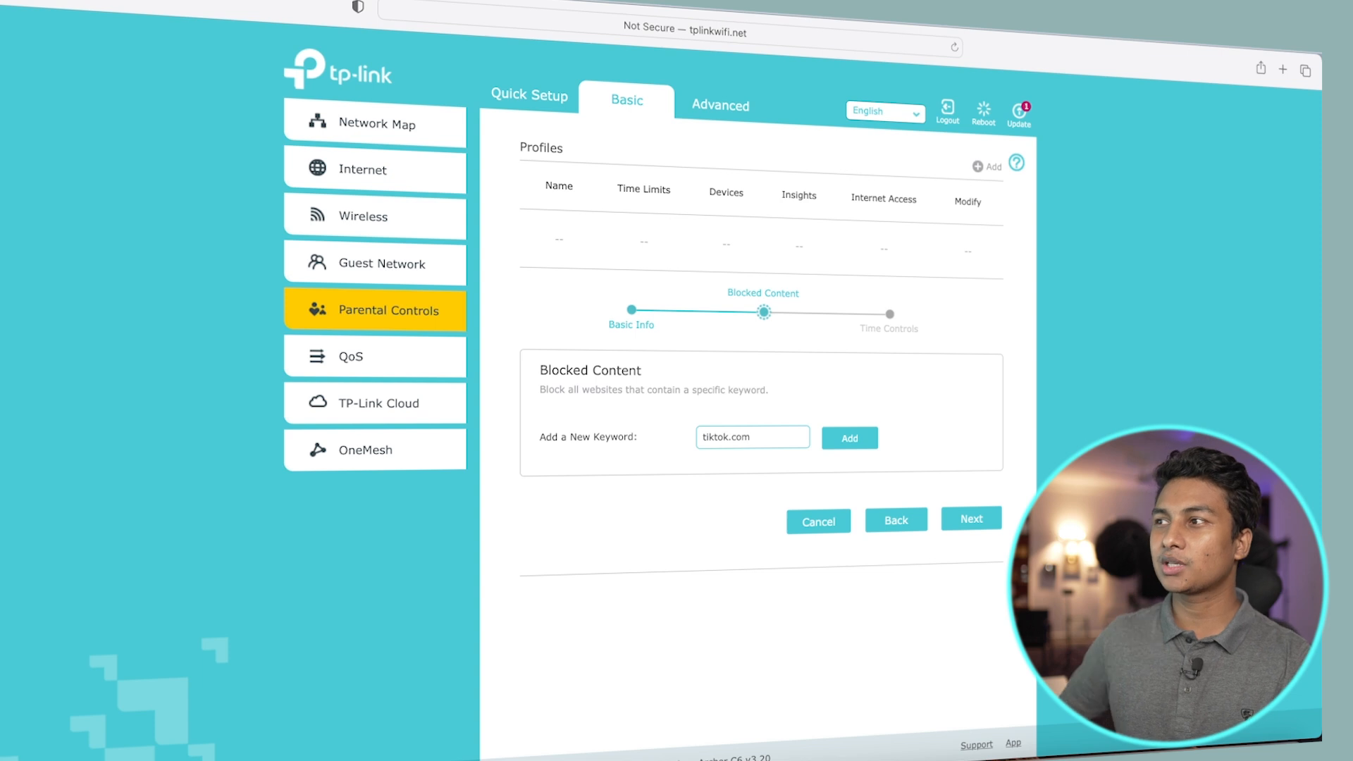
click(866, 442)
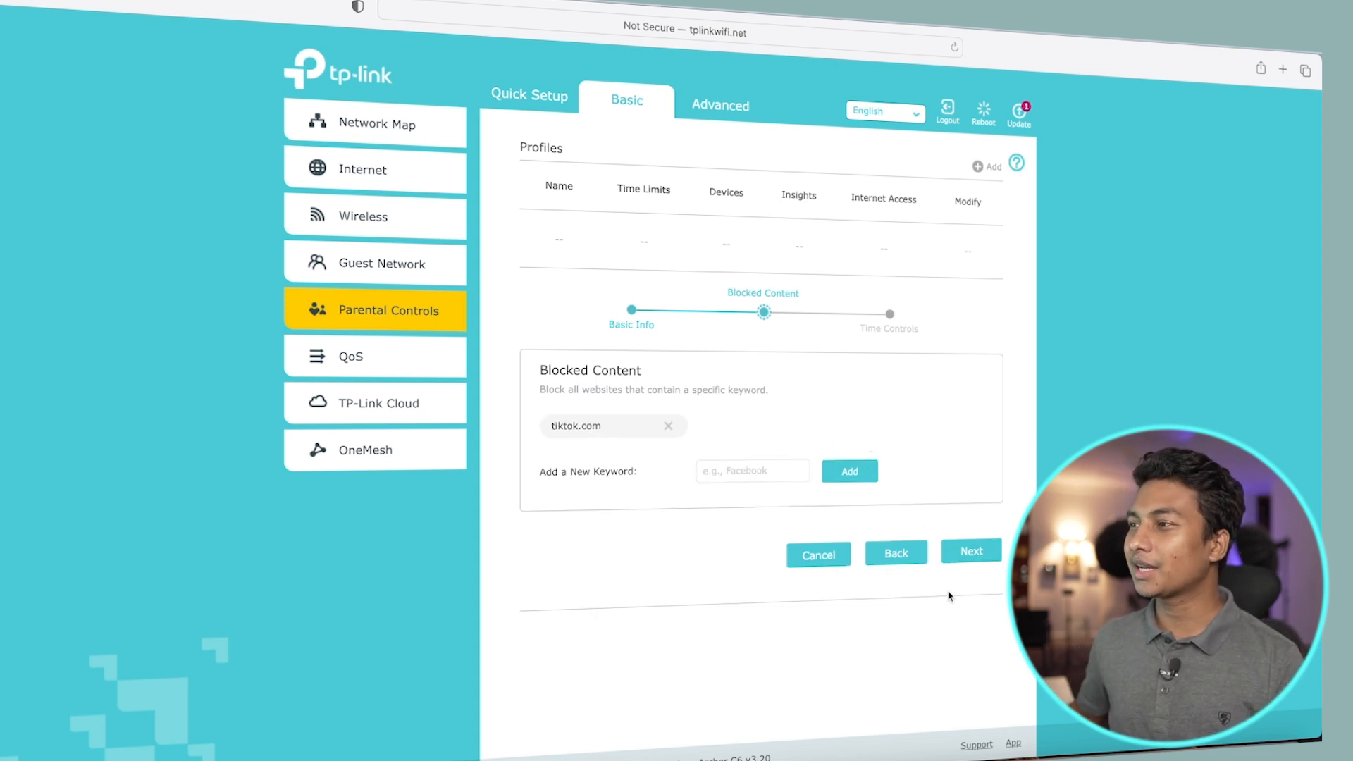
click(978, 557)
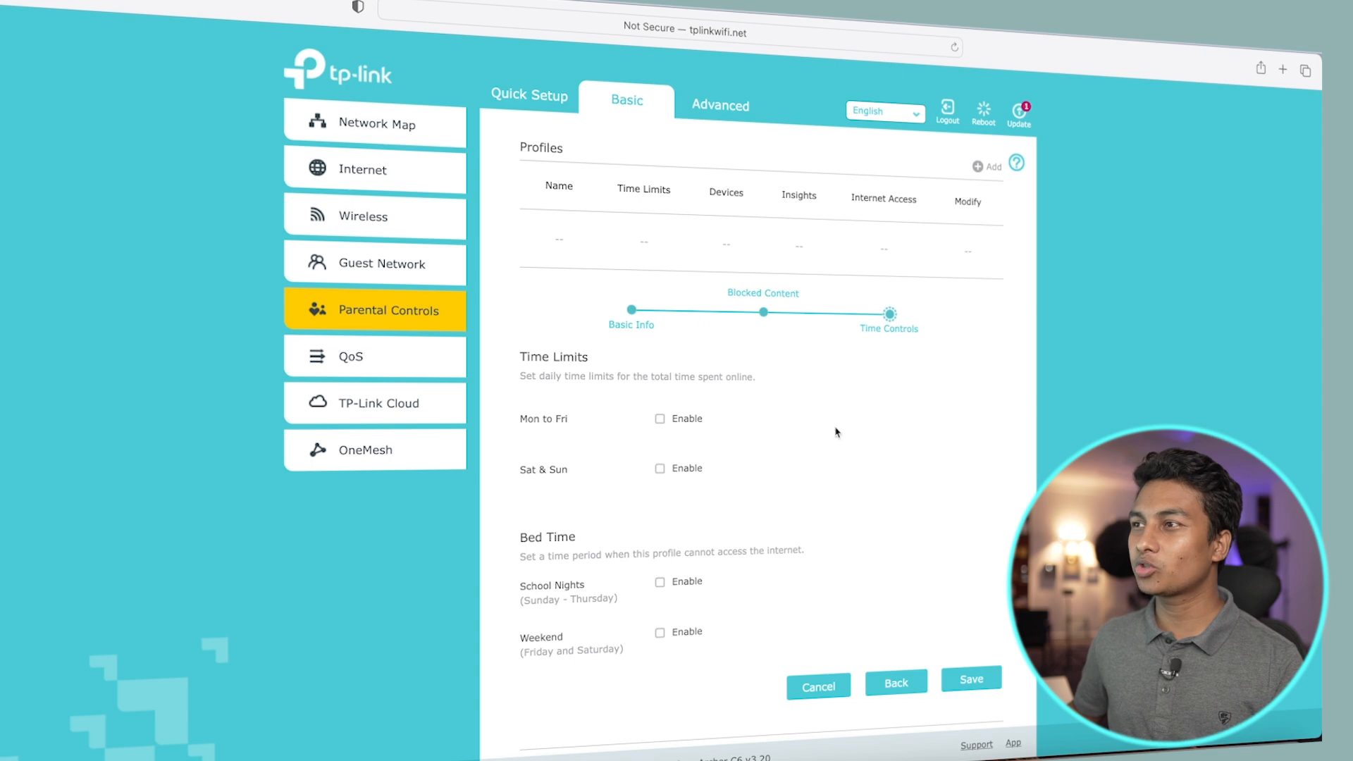
click(971, 679)
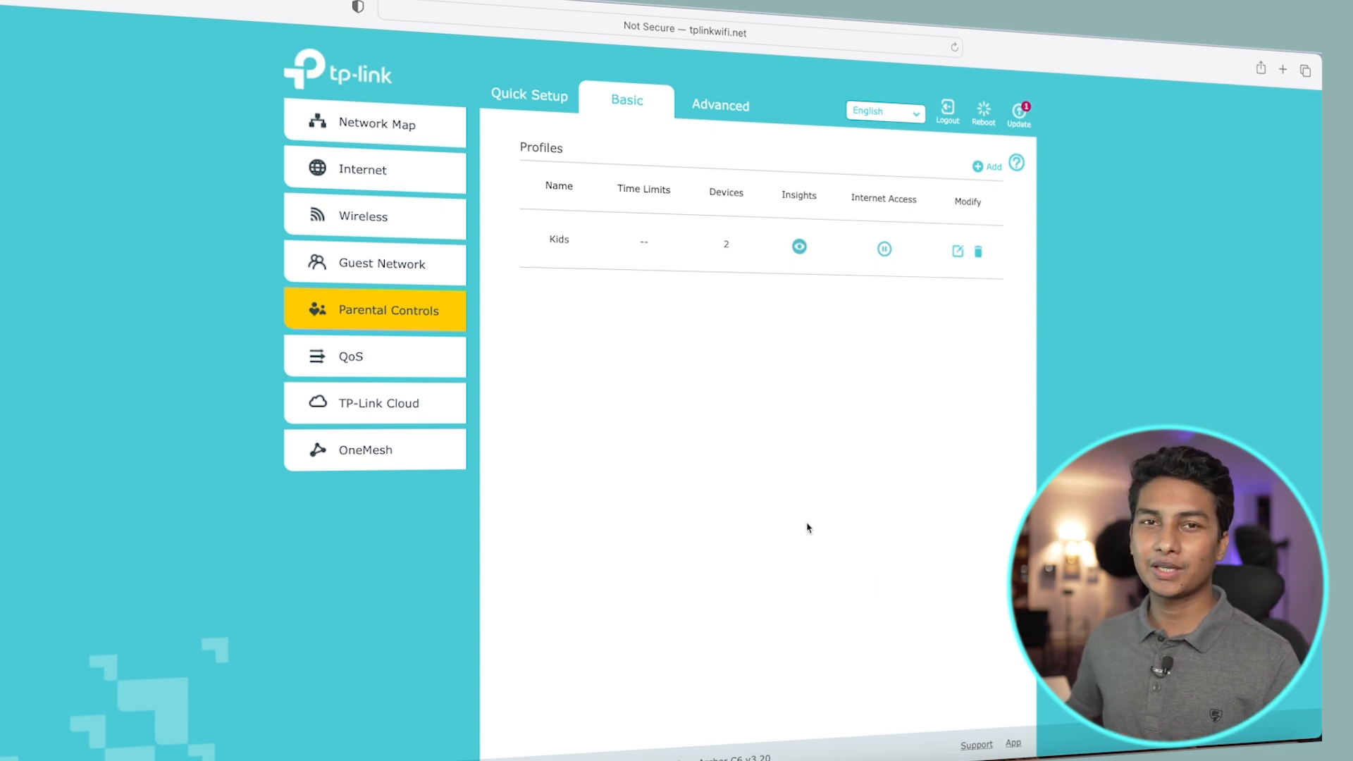
Test the block by loading tiktok.com in a new browser tab
click(1282, 70)
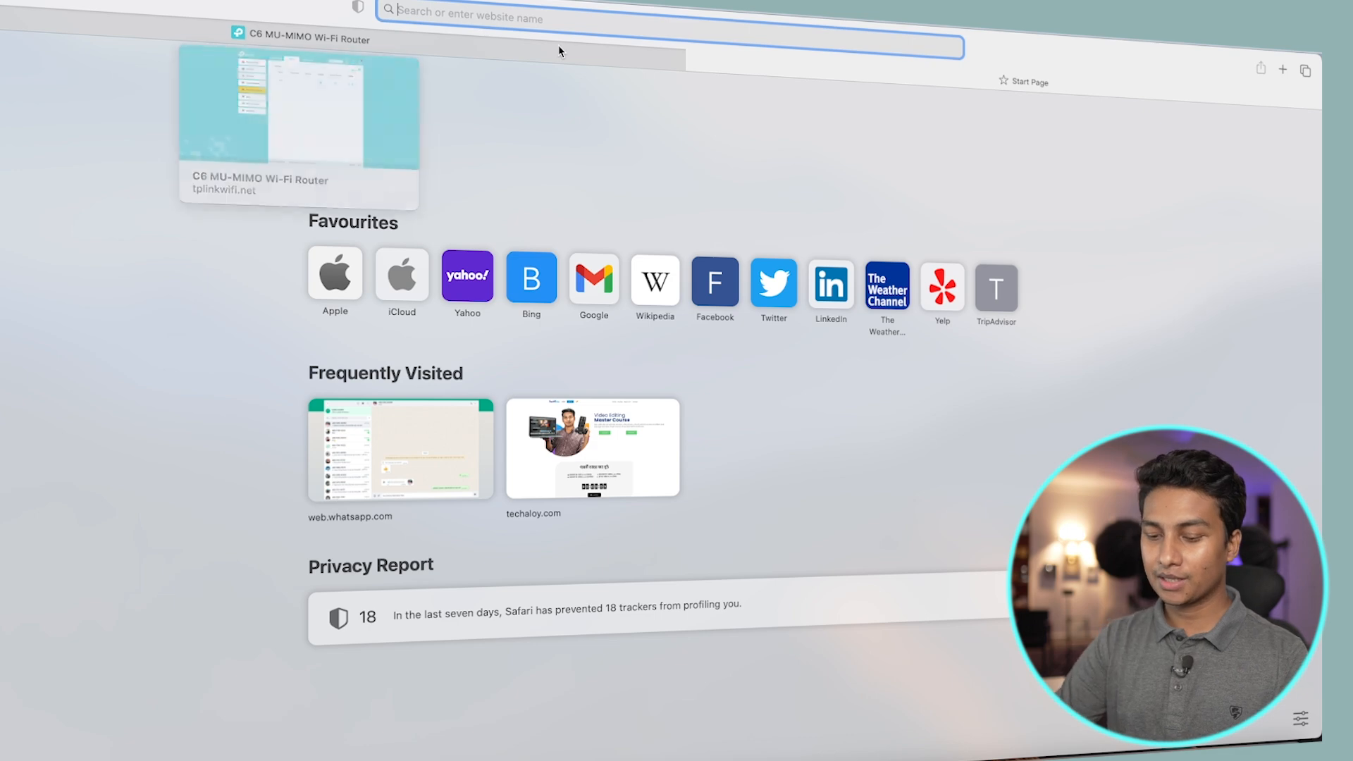
text(tiktok.com)
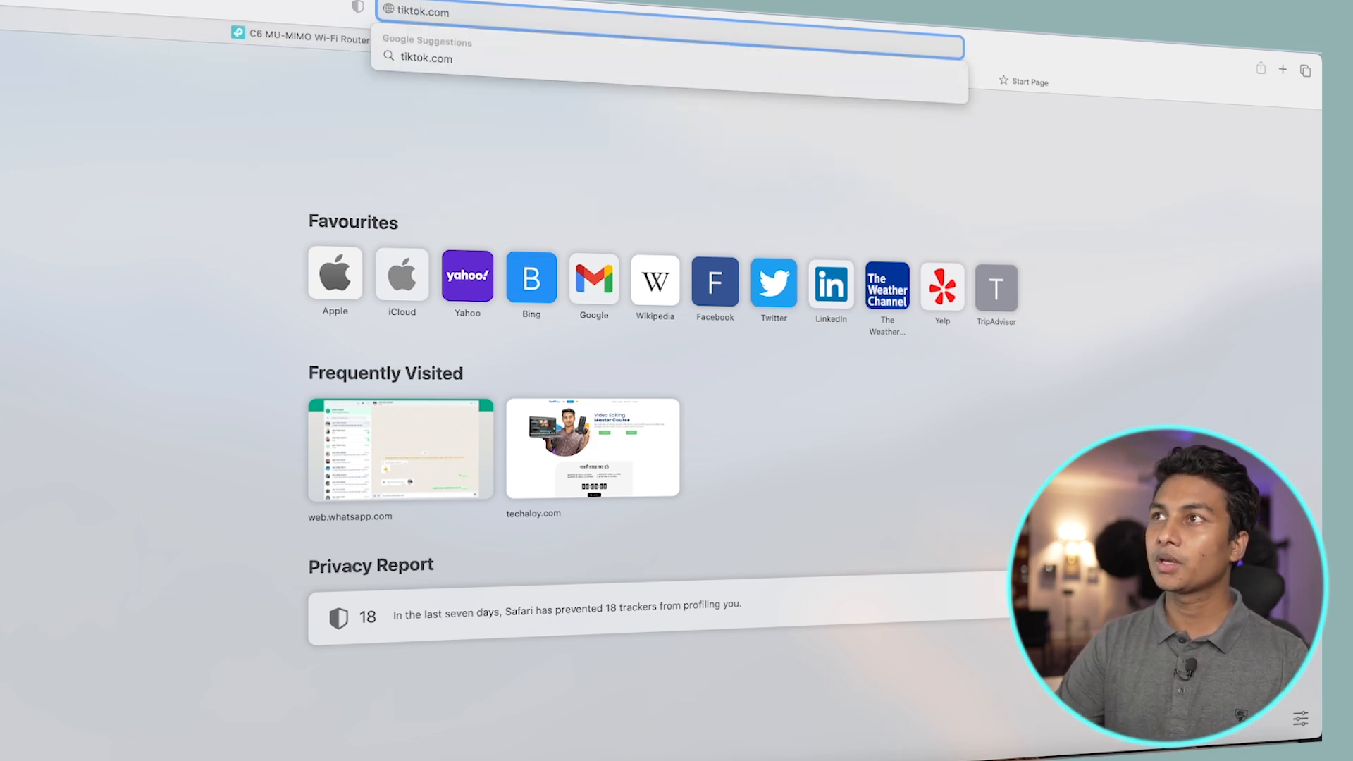
key(Return)
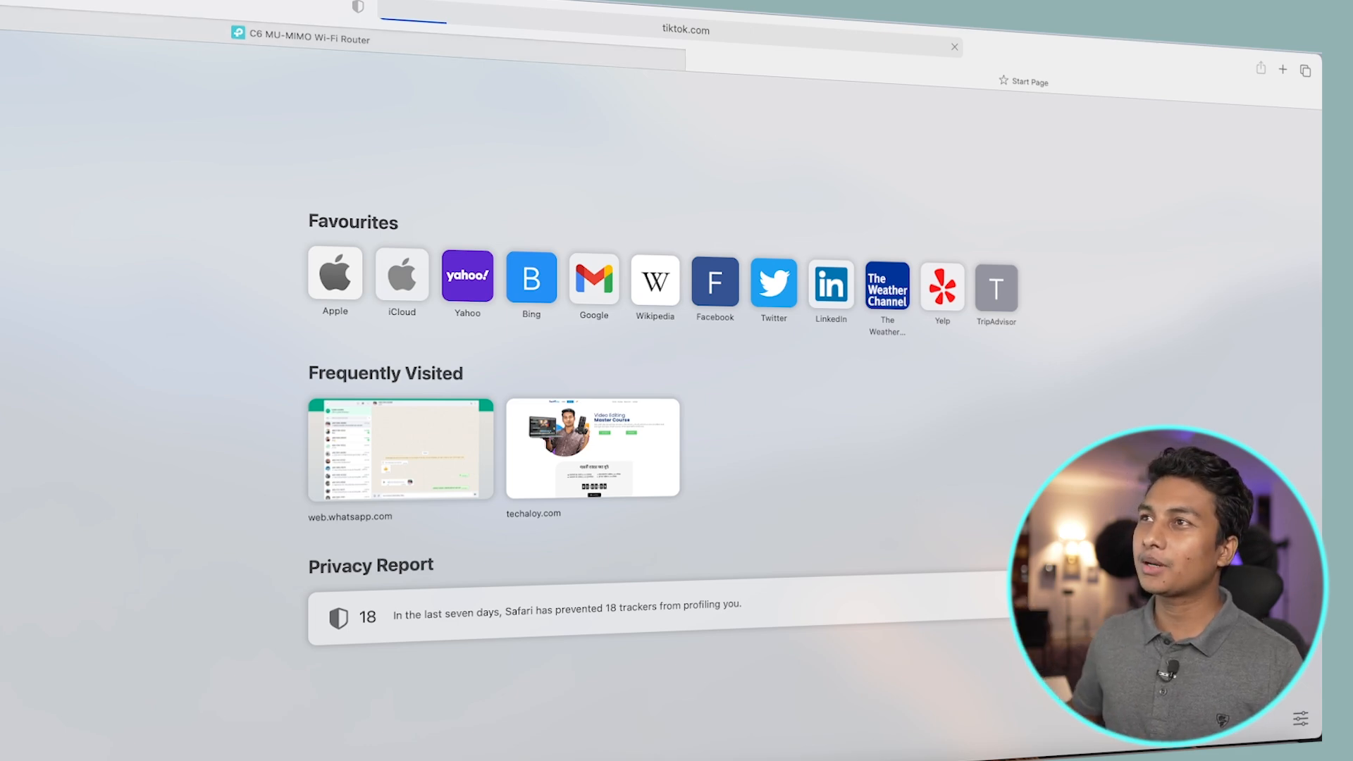
Remove tiktok.com from the Kids profile's blocked content and save the profile
click(325, 31)
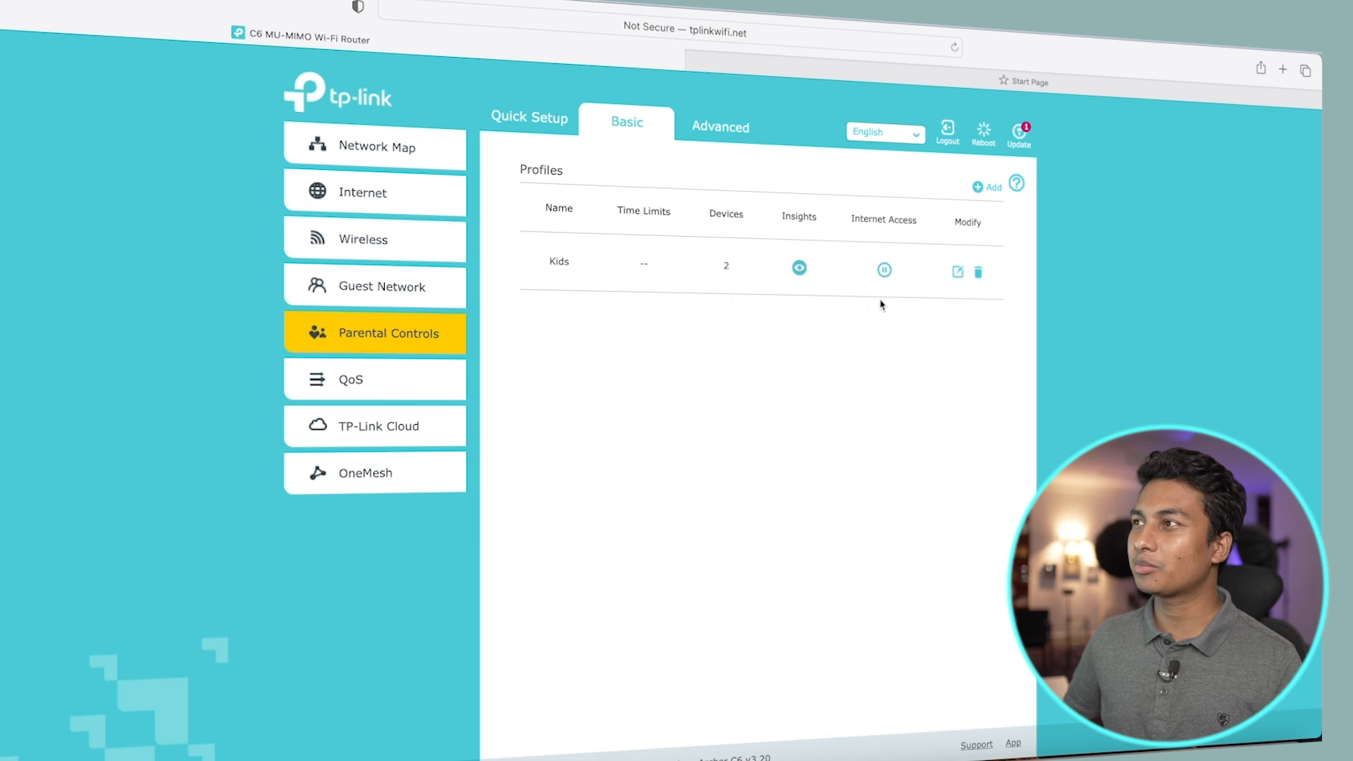
click(957, 271)
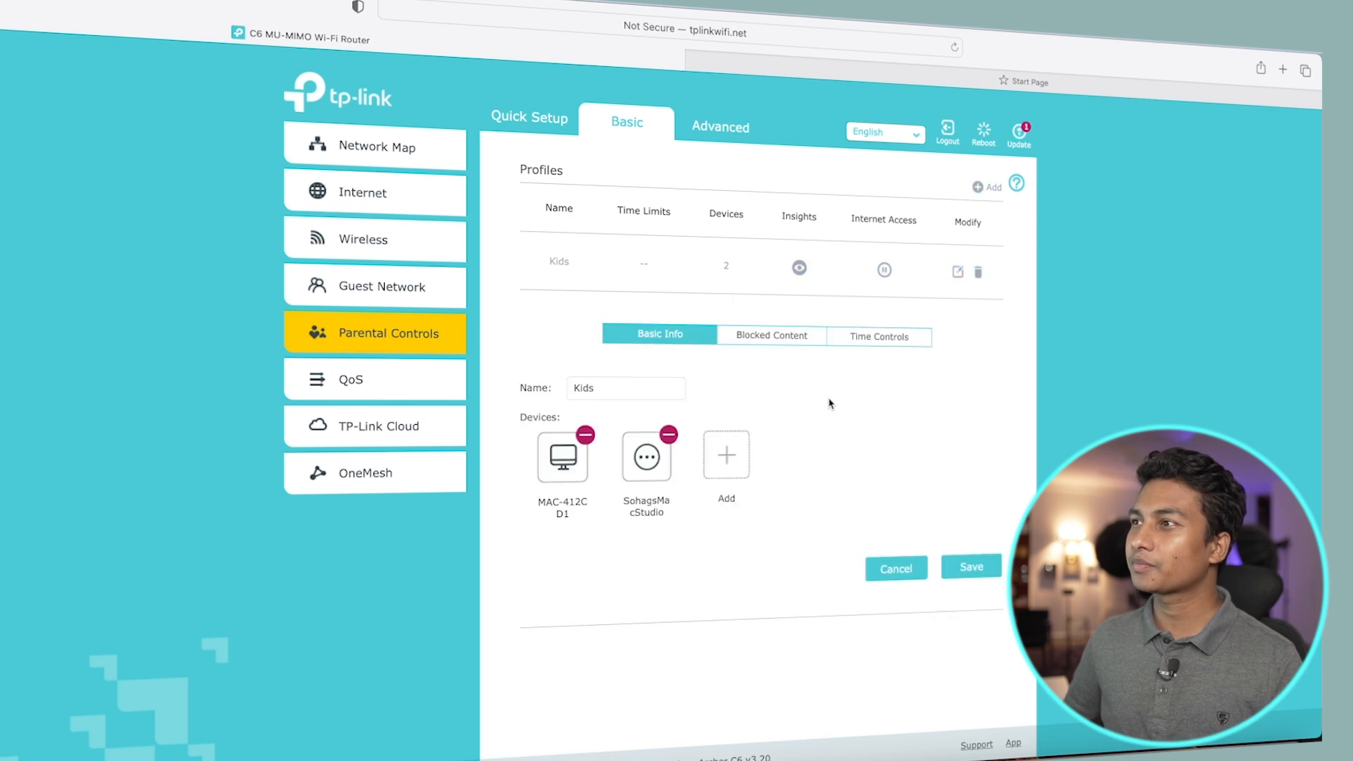
click(751, 337)
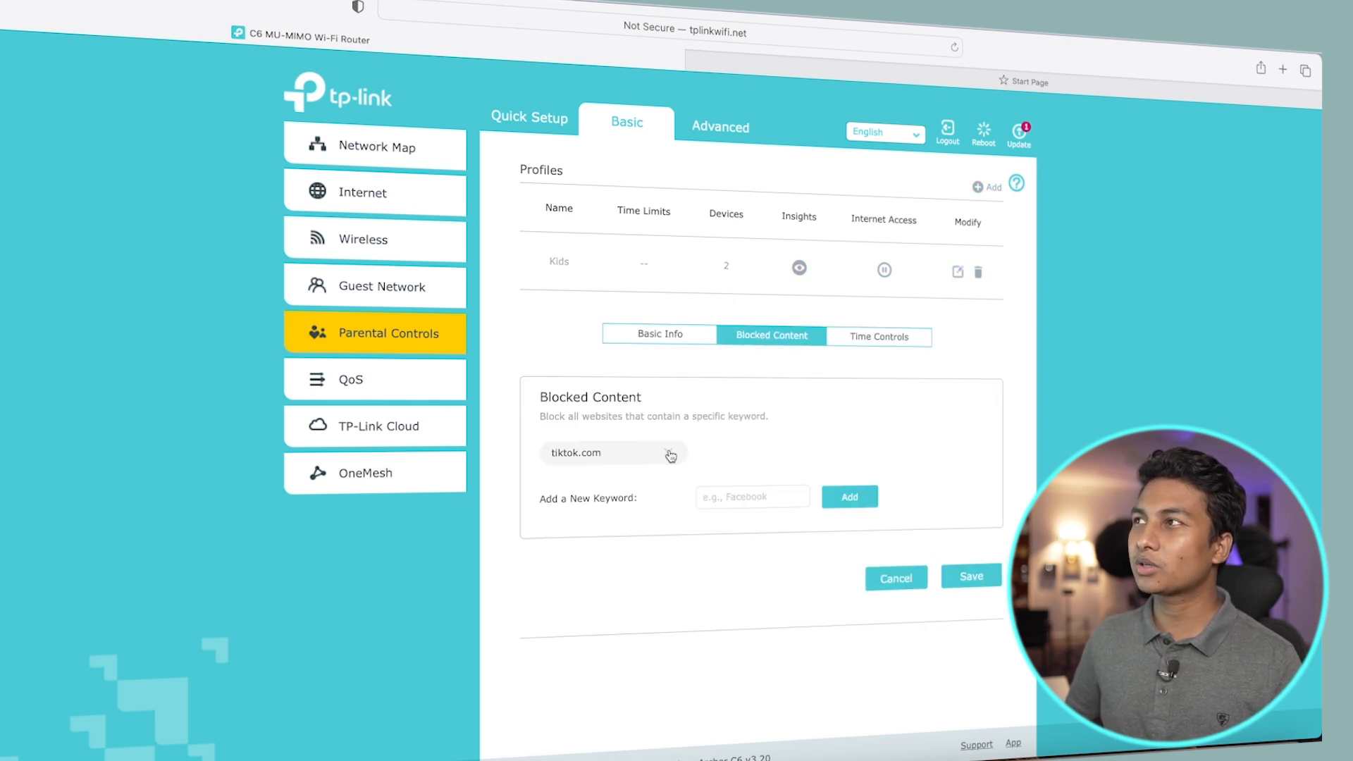
click(815, 76)
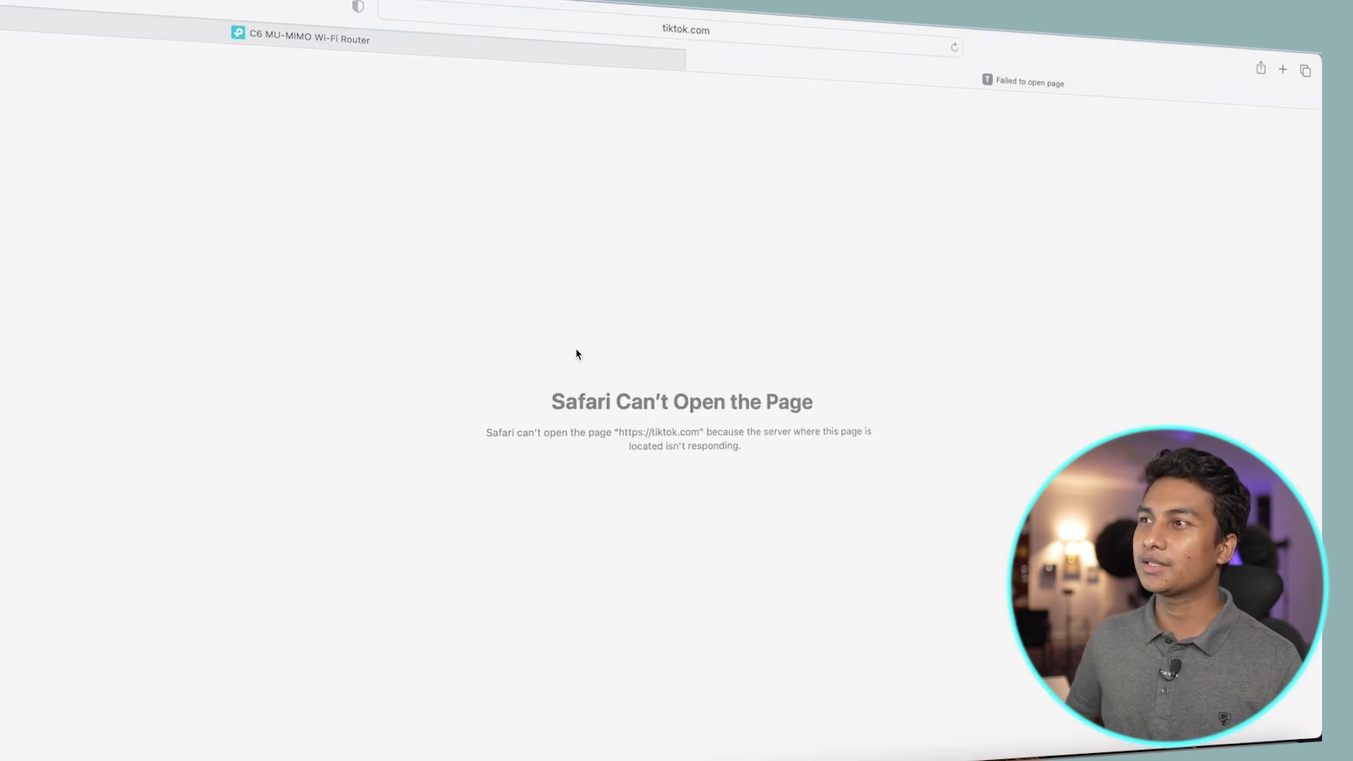
click(518, 61)
click(669, 452)
click(972, 544)
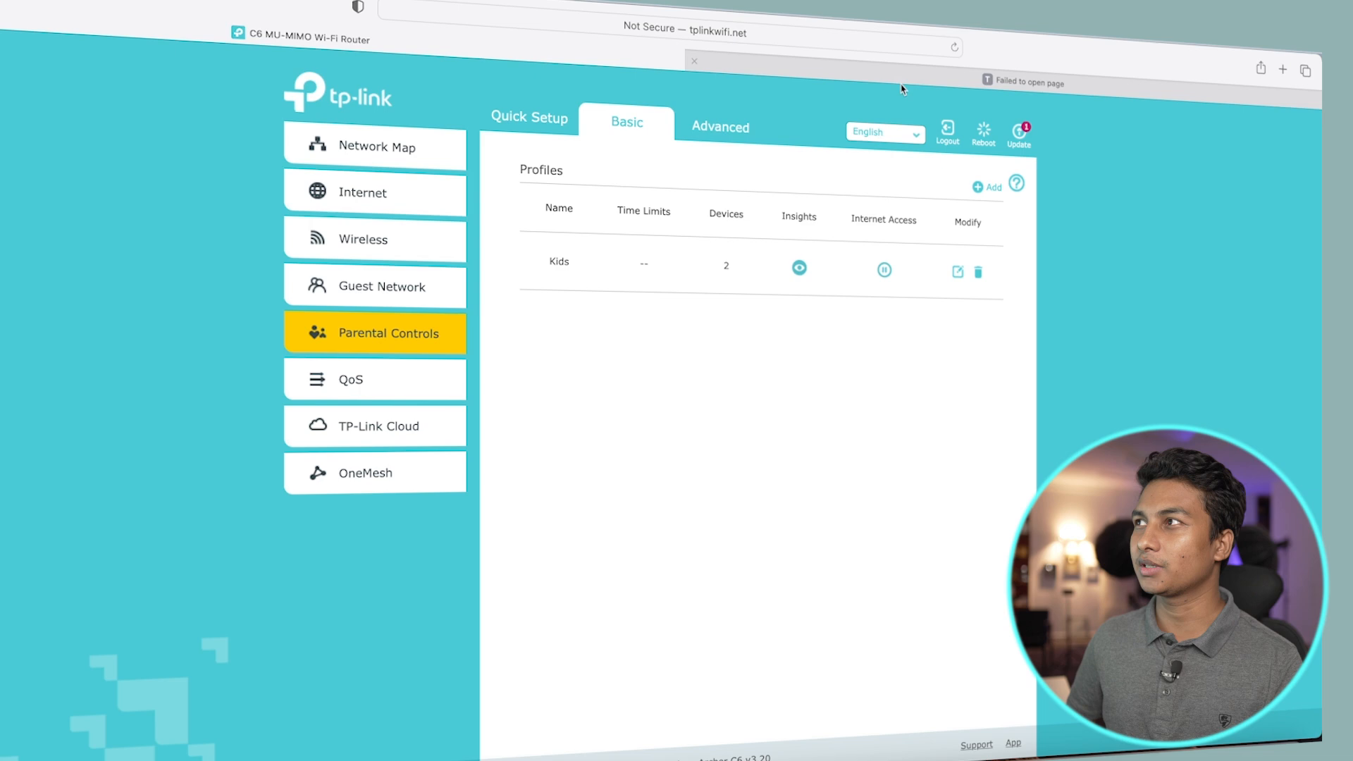
Reload tiktok.com in its browser tab to check access, and close that tab
click(910, 84)
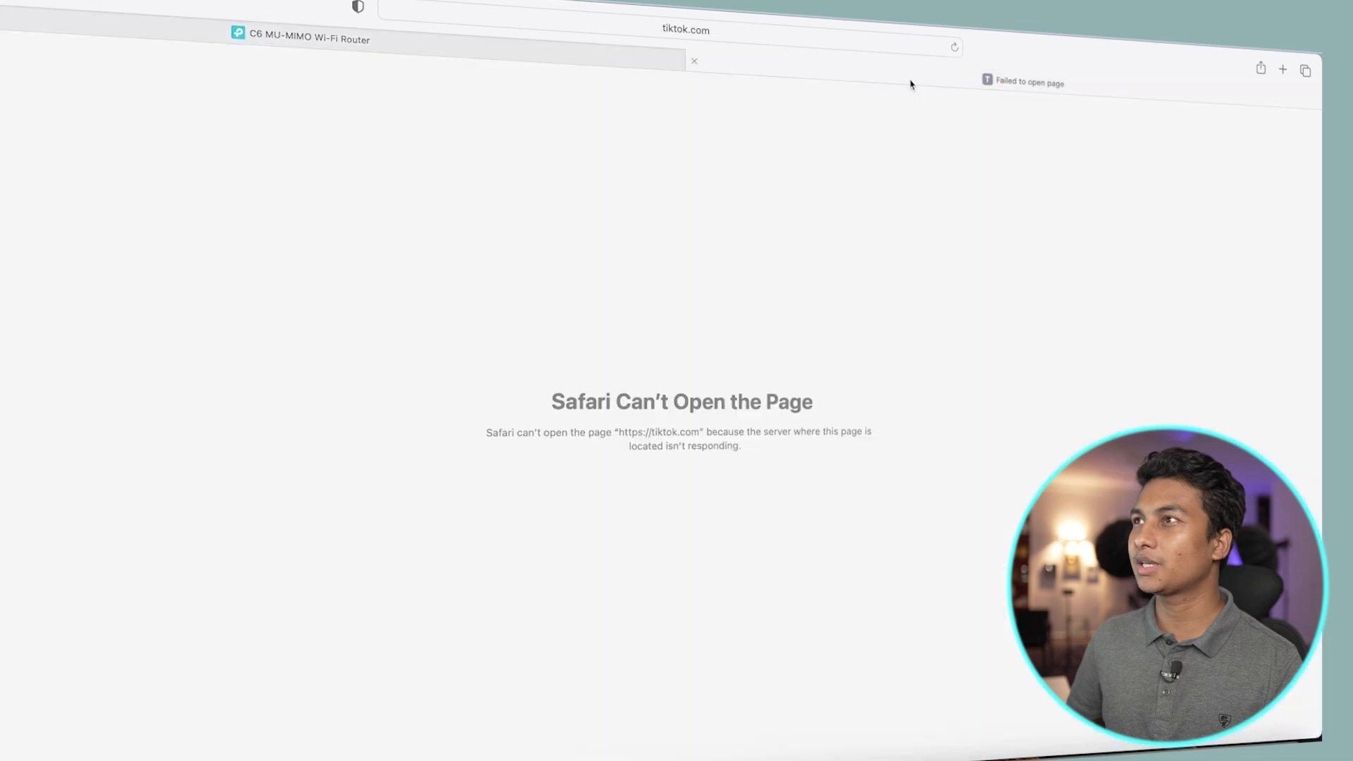
click(688, 31)
key(Return)
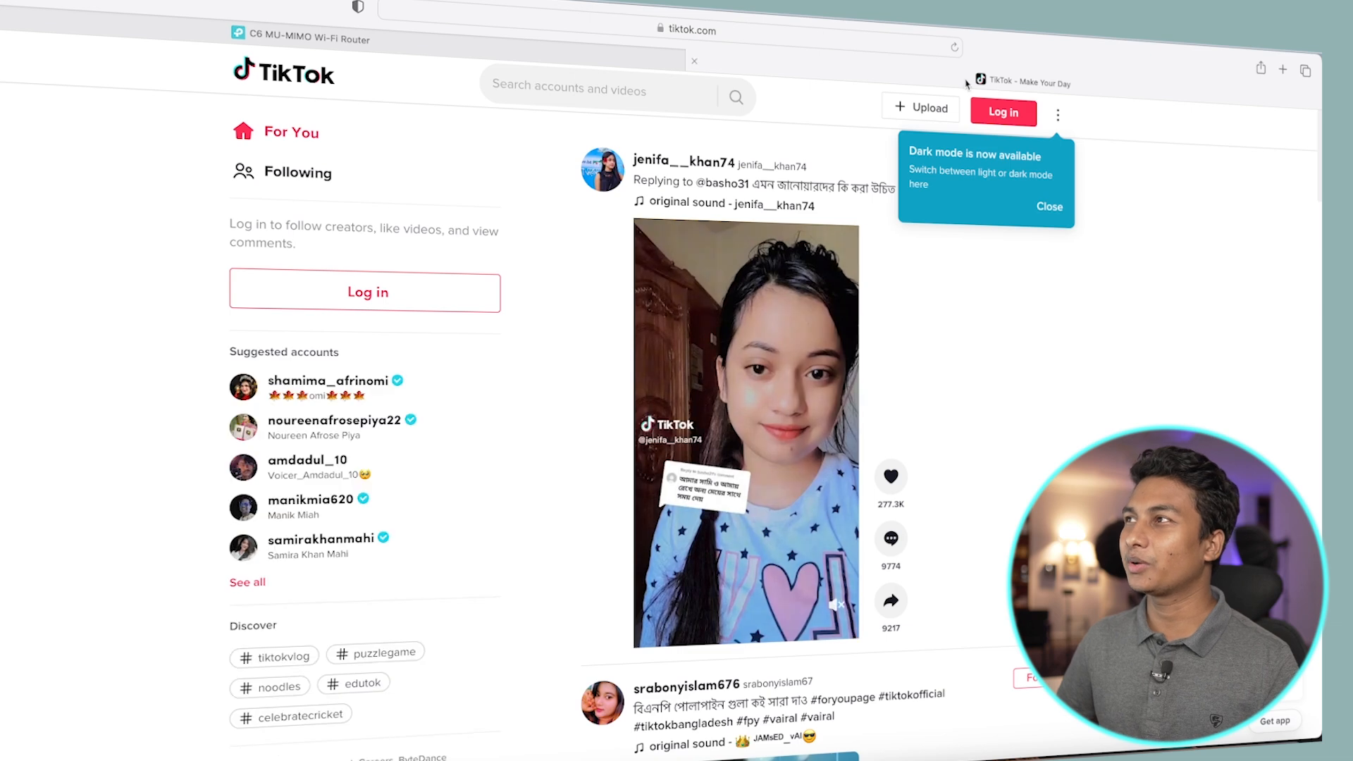
click(694, 65)
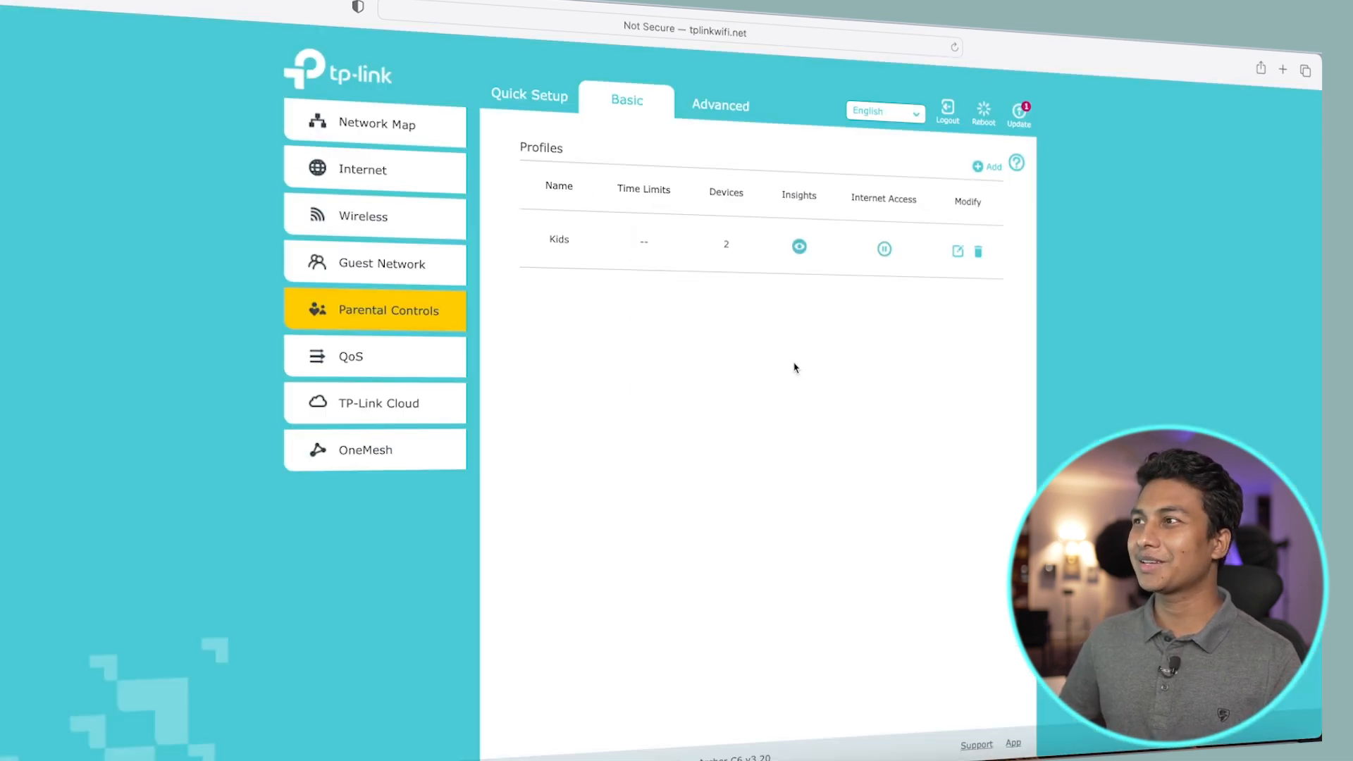
Edit the Kids profile and add tiktok.com back to its blocked content keywords
click(957, 250)
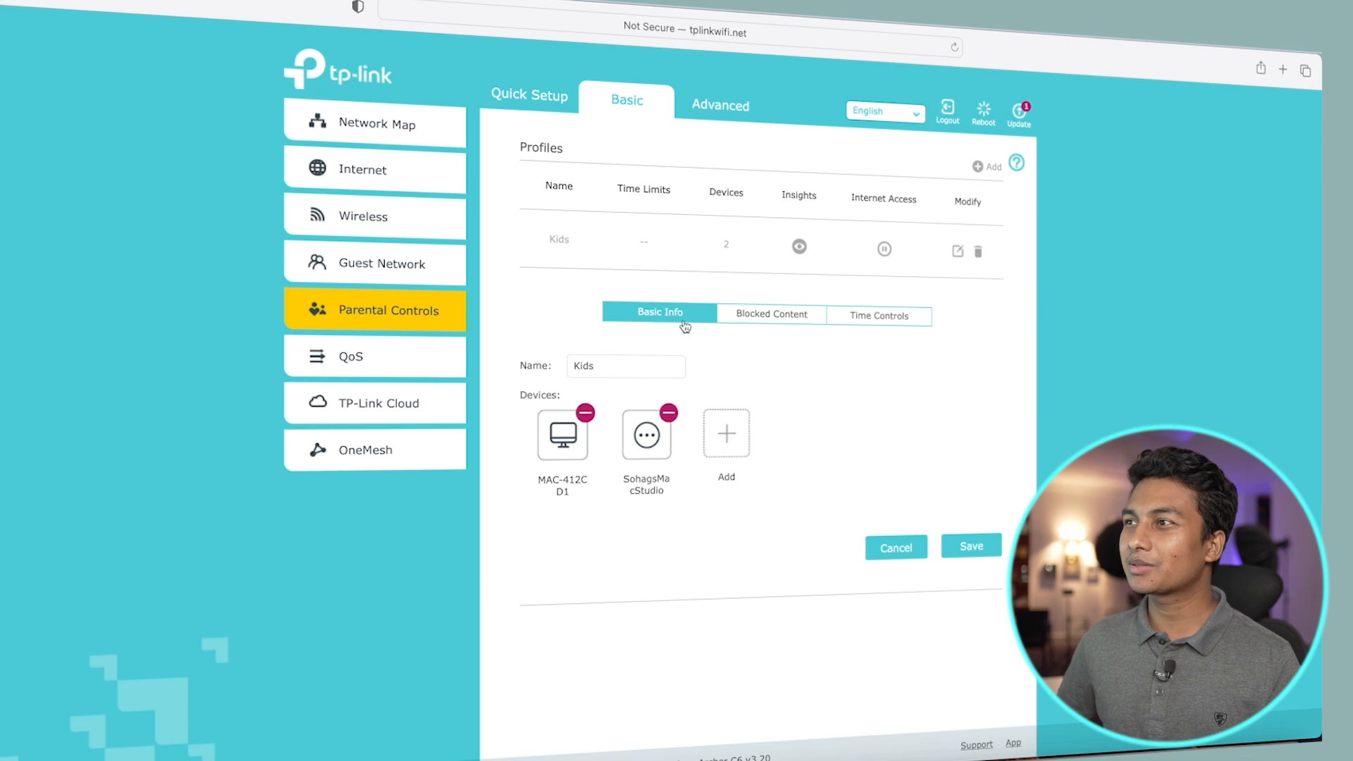
click(773, 314)
click(724, 443)
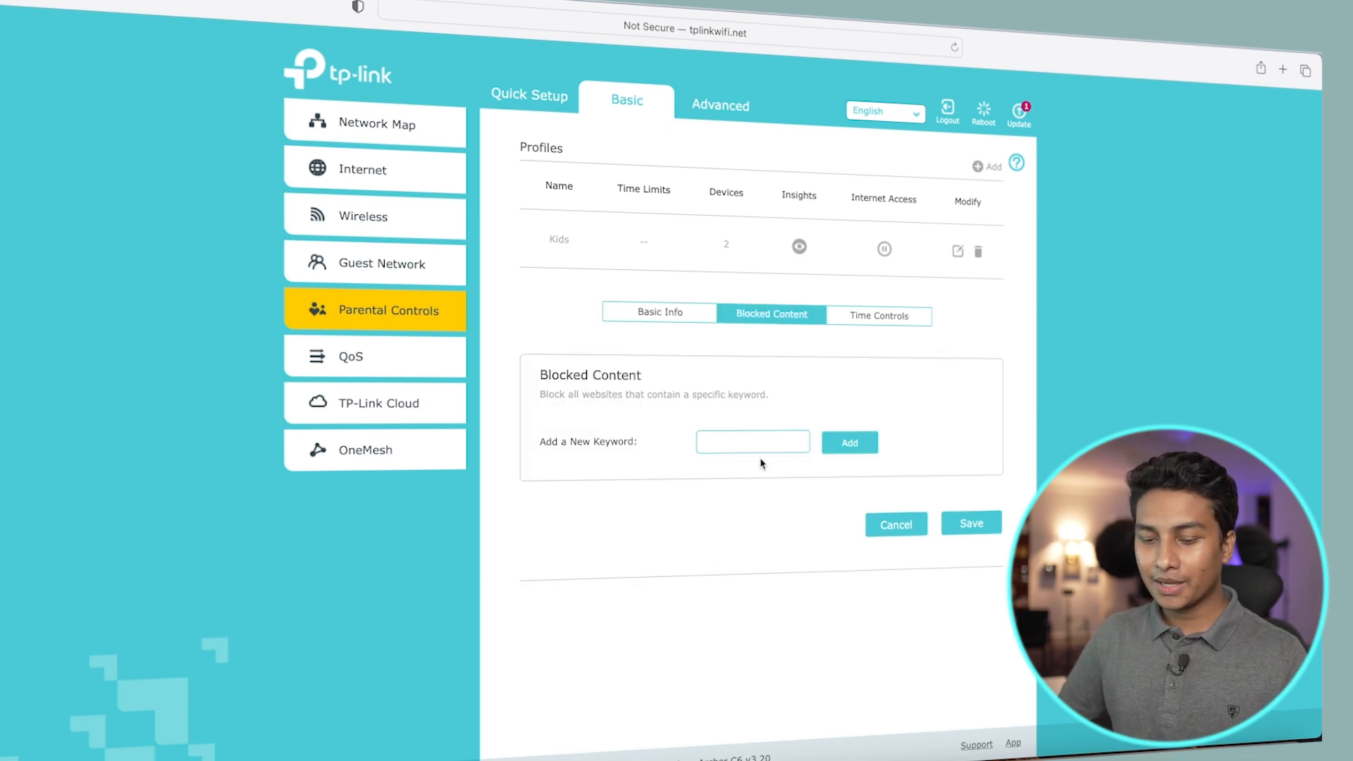
text(tiktok.c)
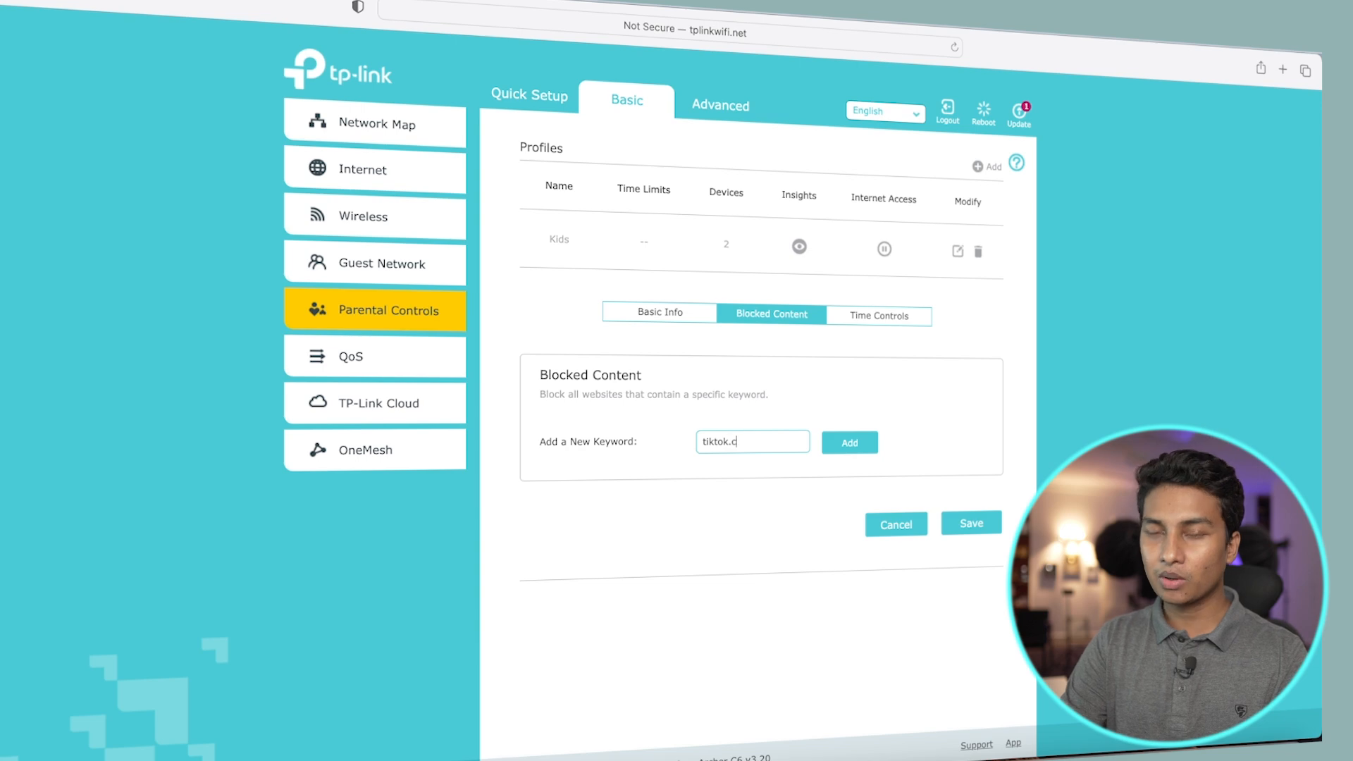
text(om)
click(853, 442)
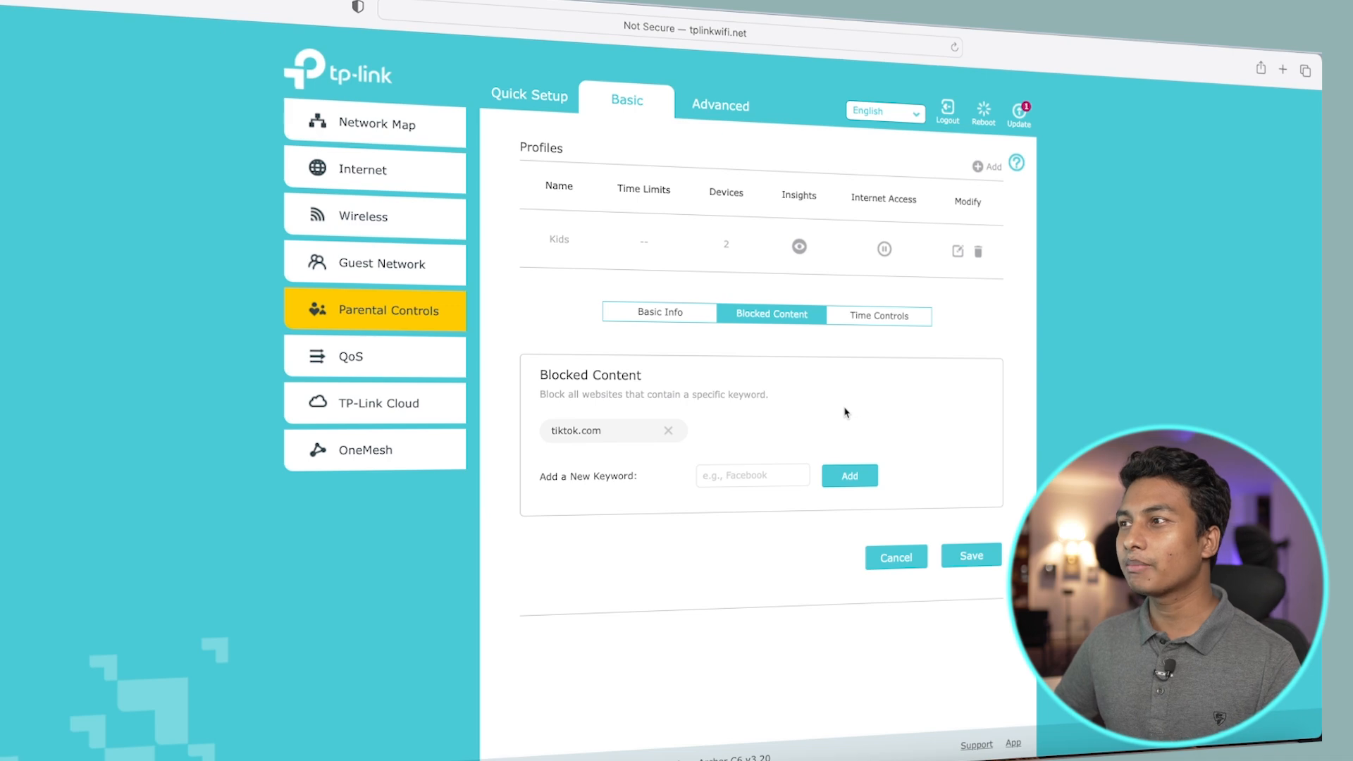
Enable the Kids profile's daily time limits, with 2h30min for Monday to Friday and 3h for Saturday and Sunday
click(886, 327)
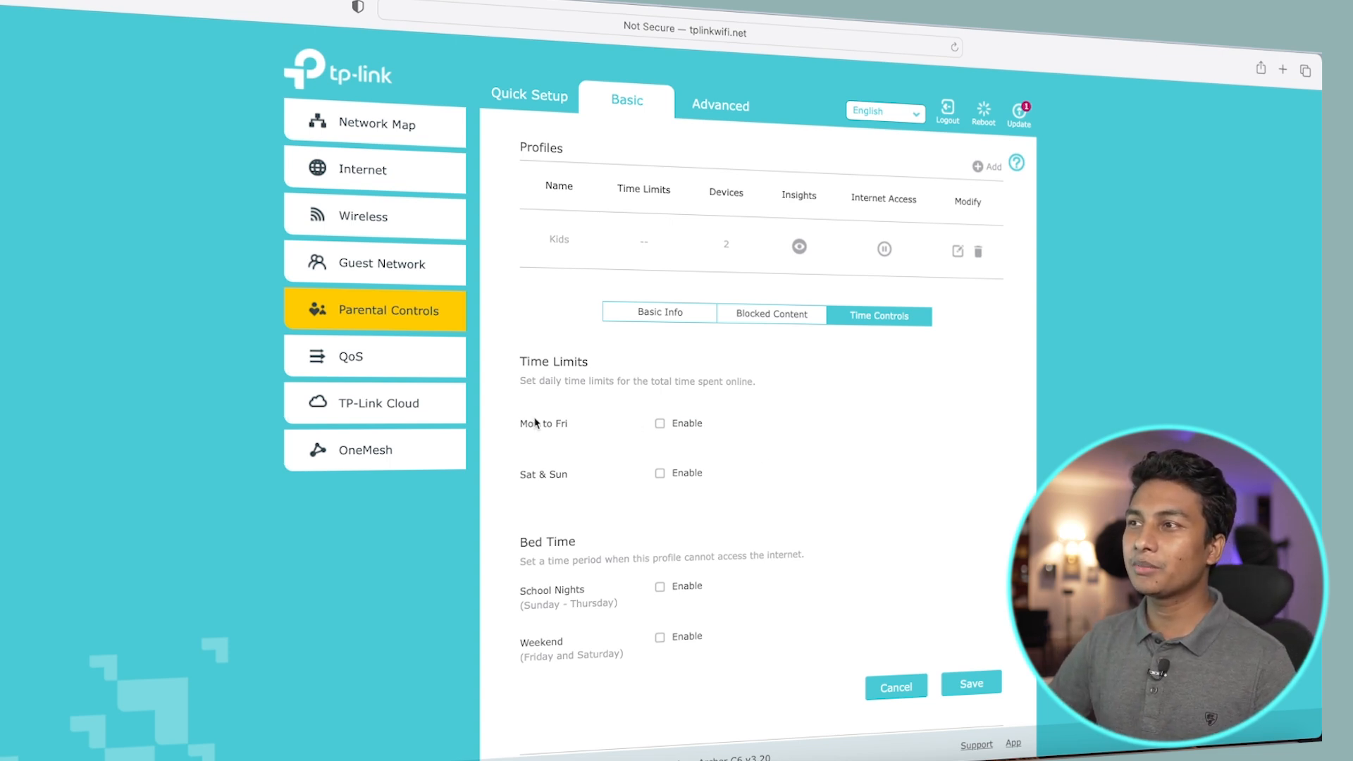
click(659, 423)
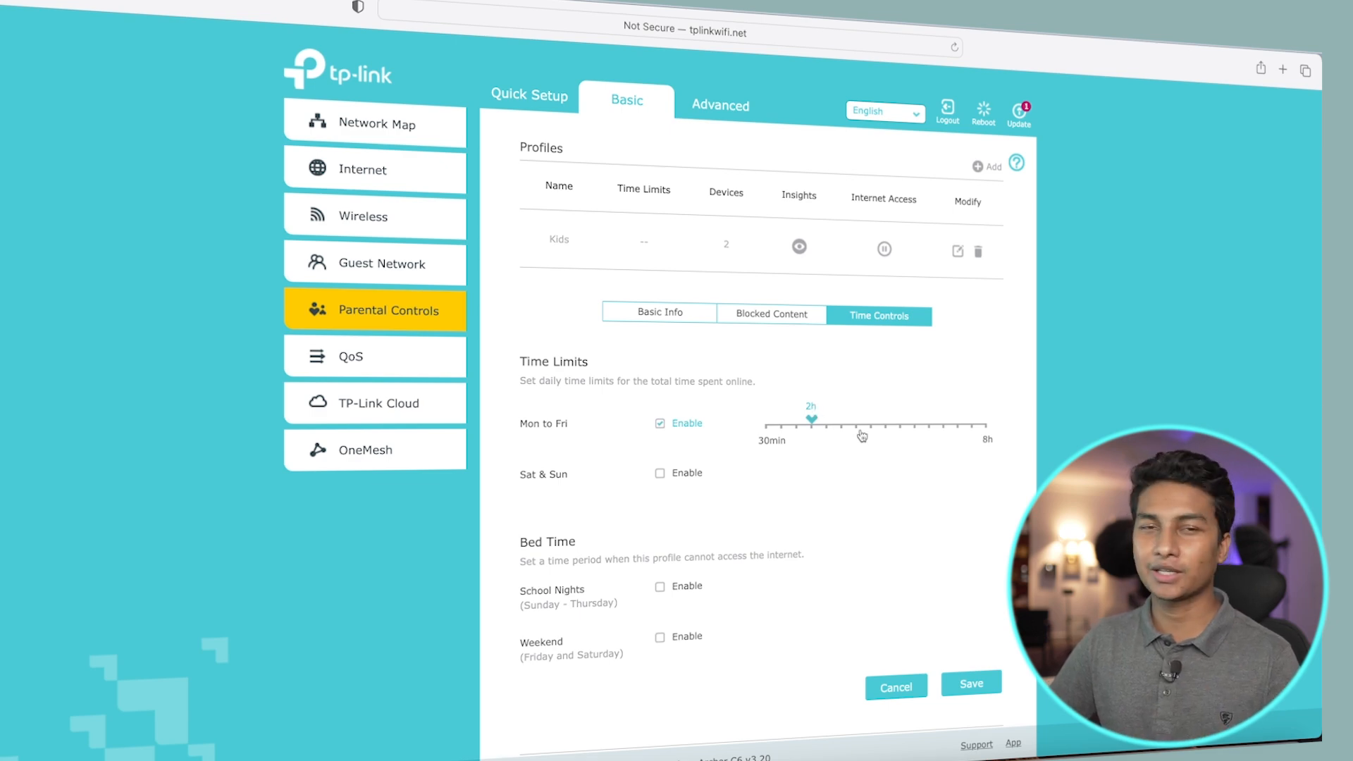
drag(814, 421, 827, 421)
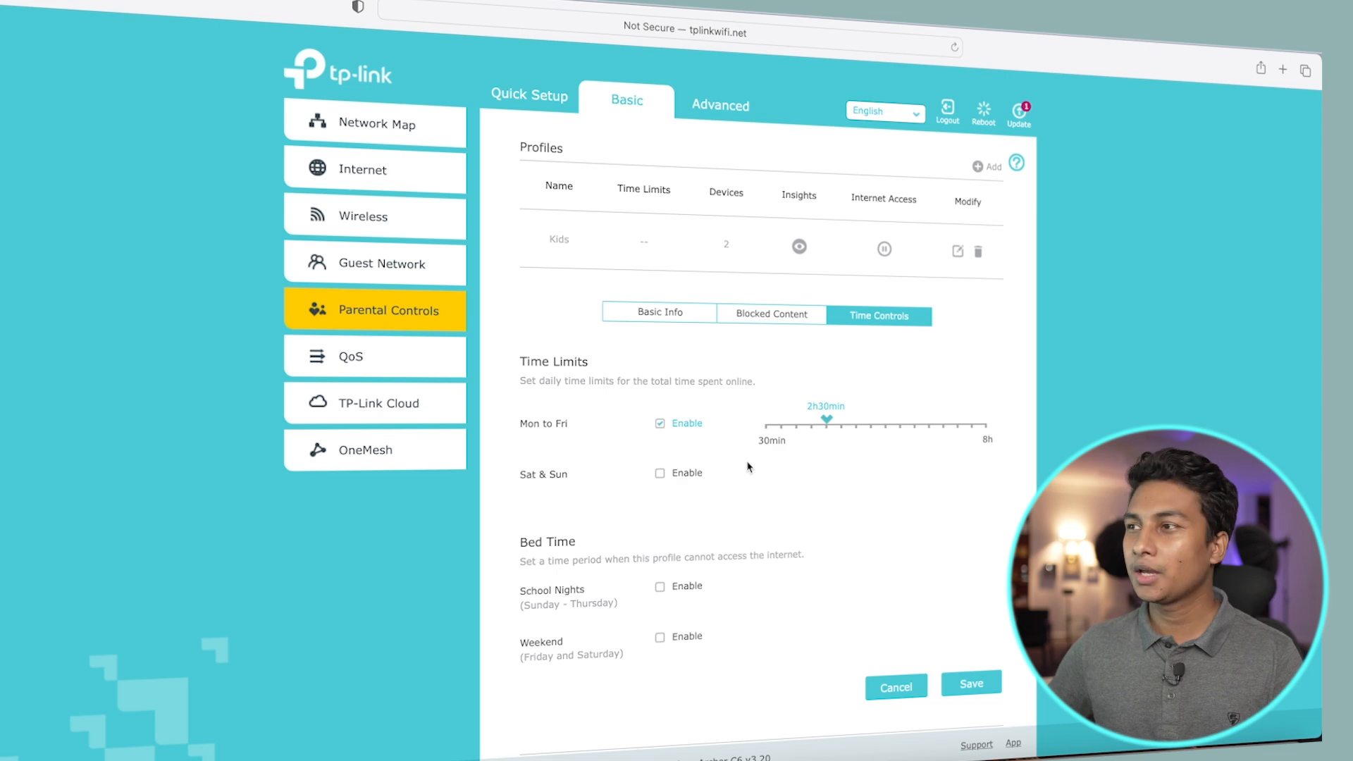
click(672, 481)
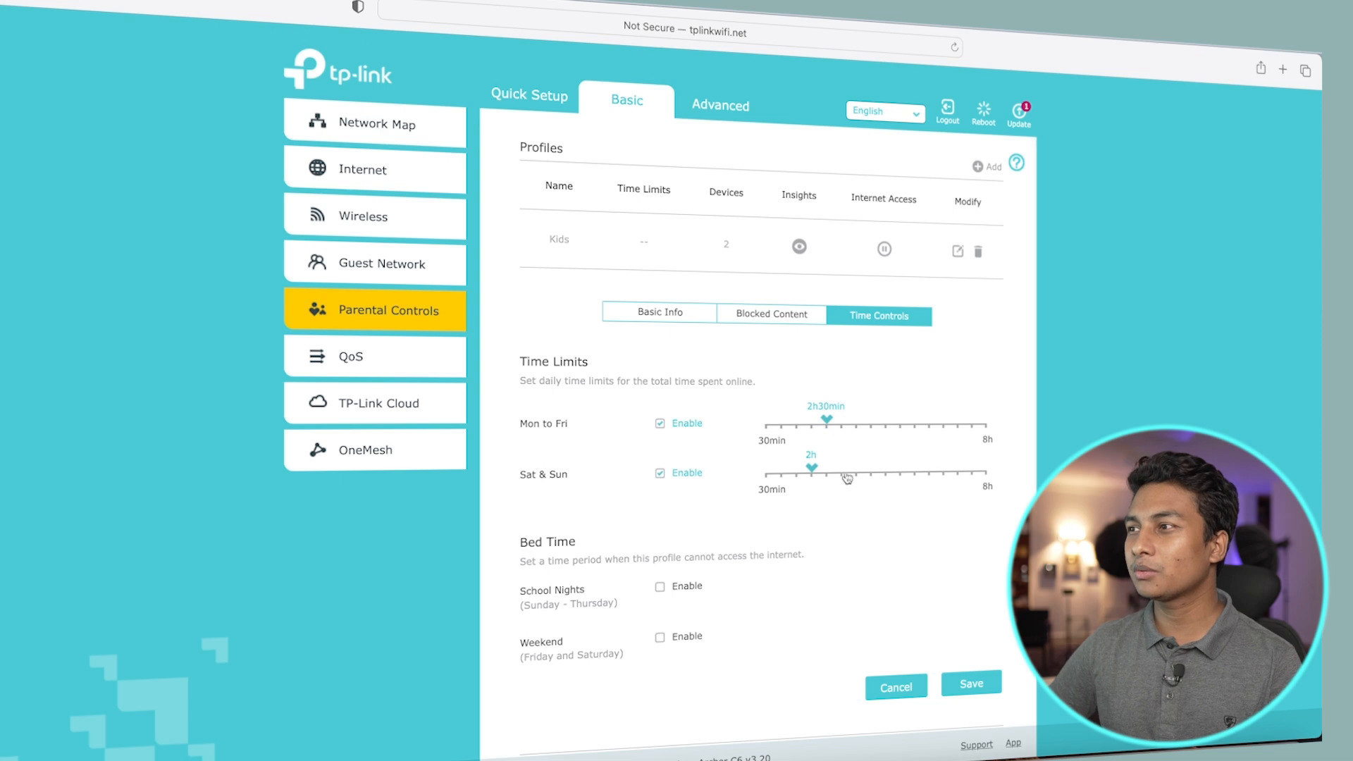
drag(816, 471, 901, 471)
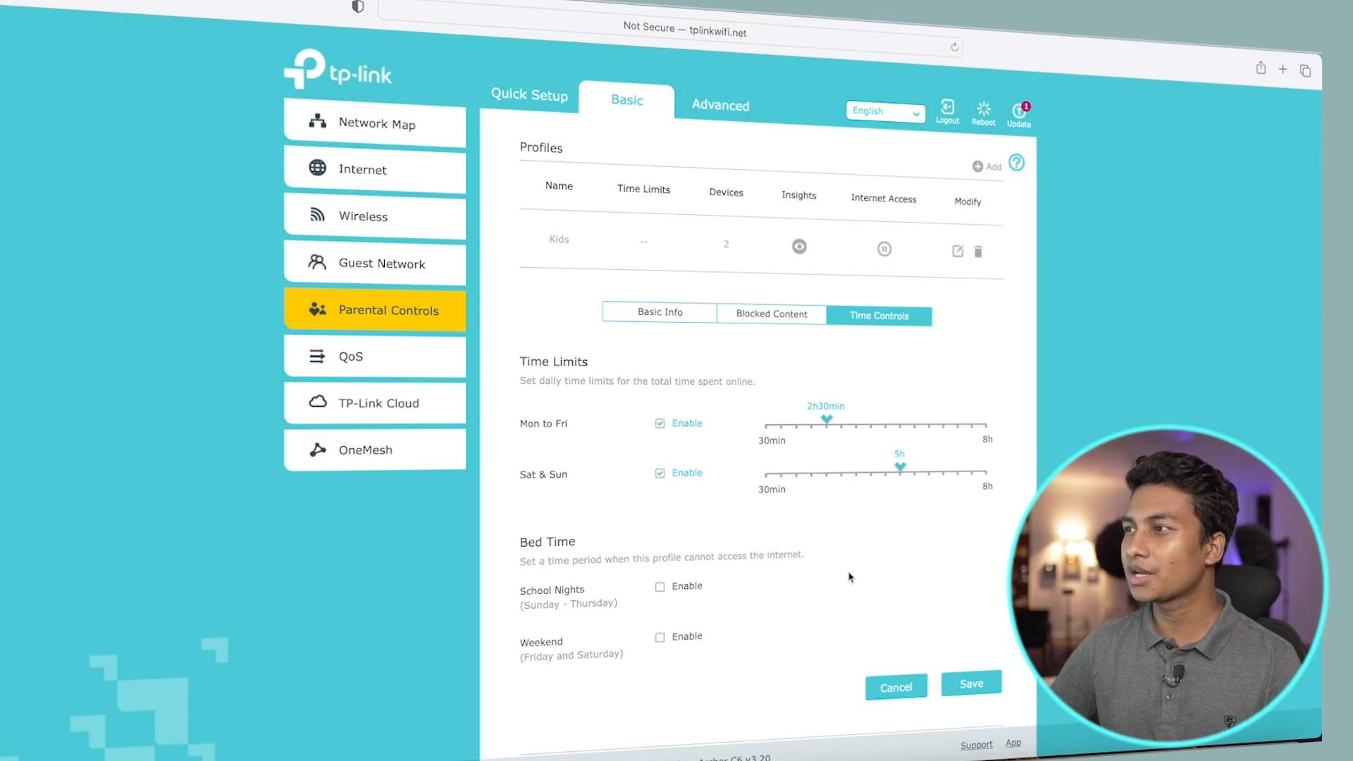
click(842, 472)
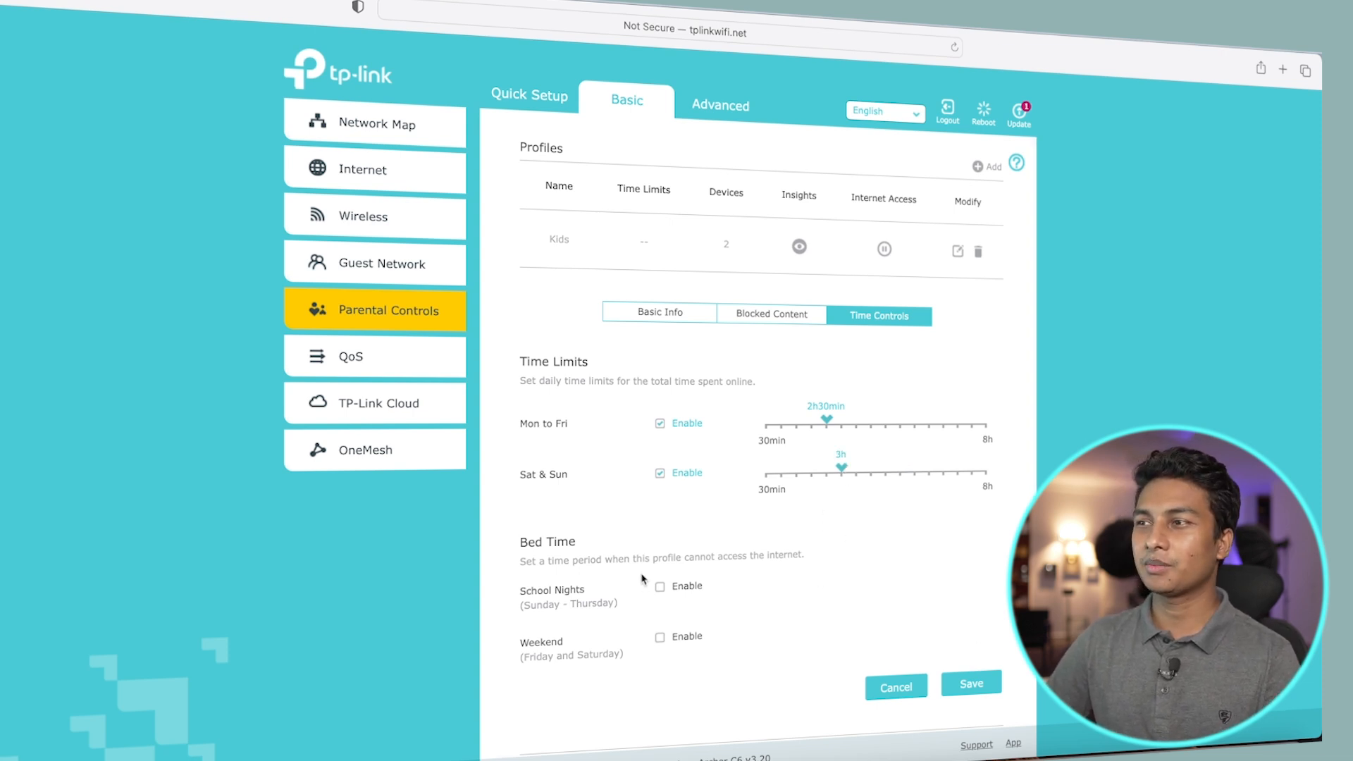
Enable bed time for school nights and the weekend, both starting at 11:00 PM
scroll(543, 546, down, 2)
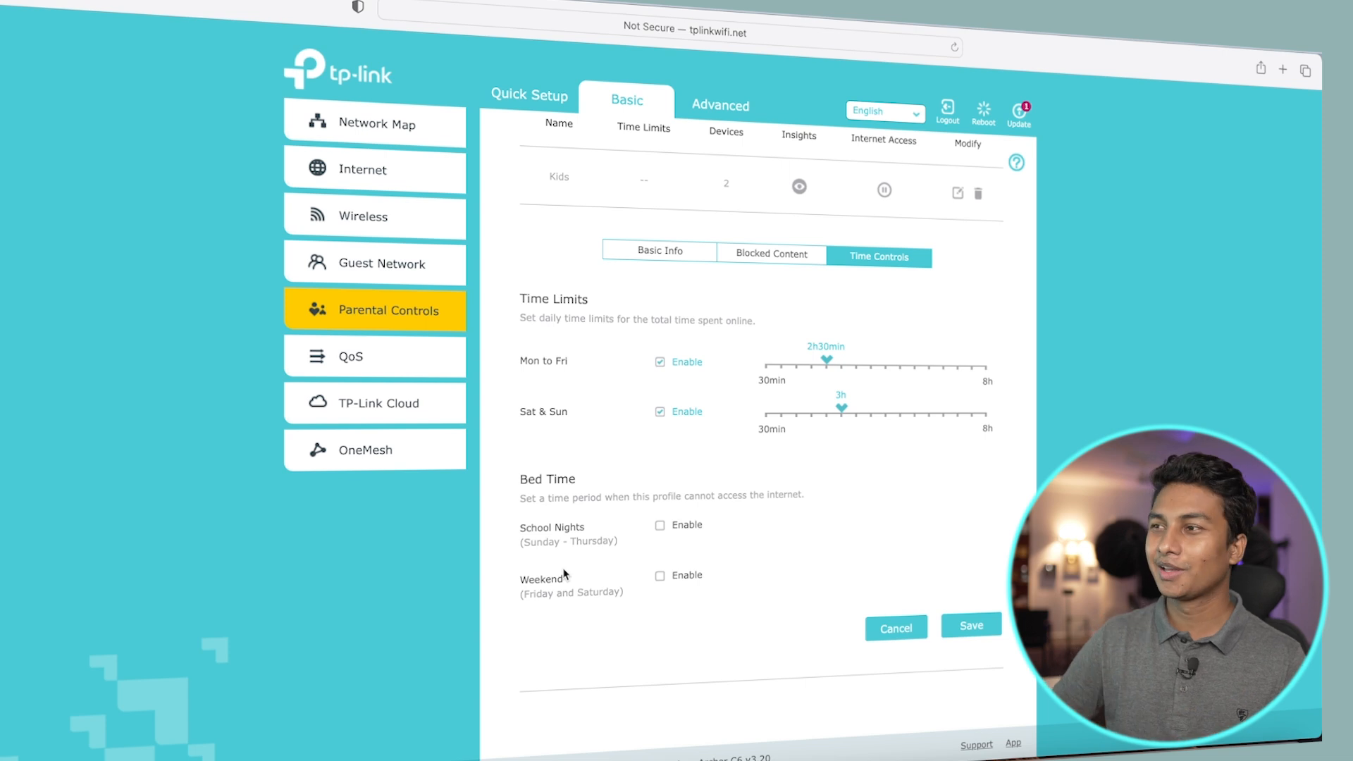
click(660, 526)
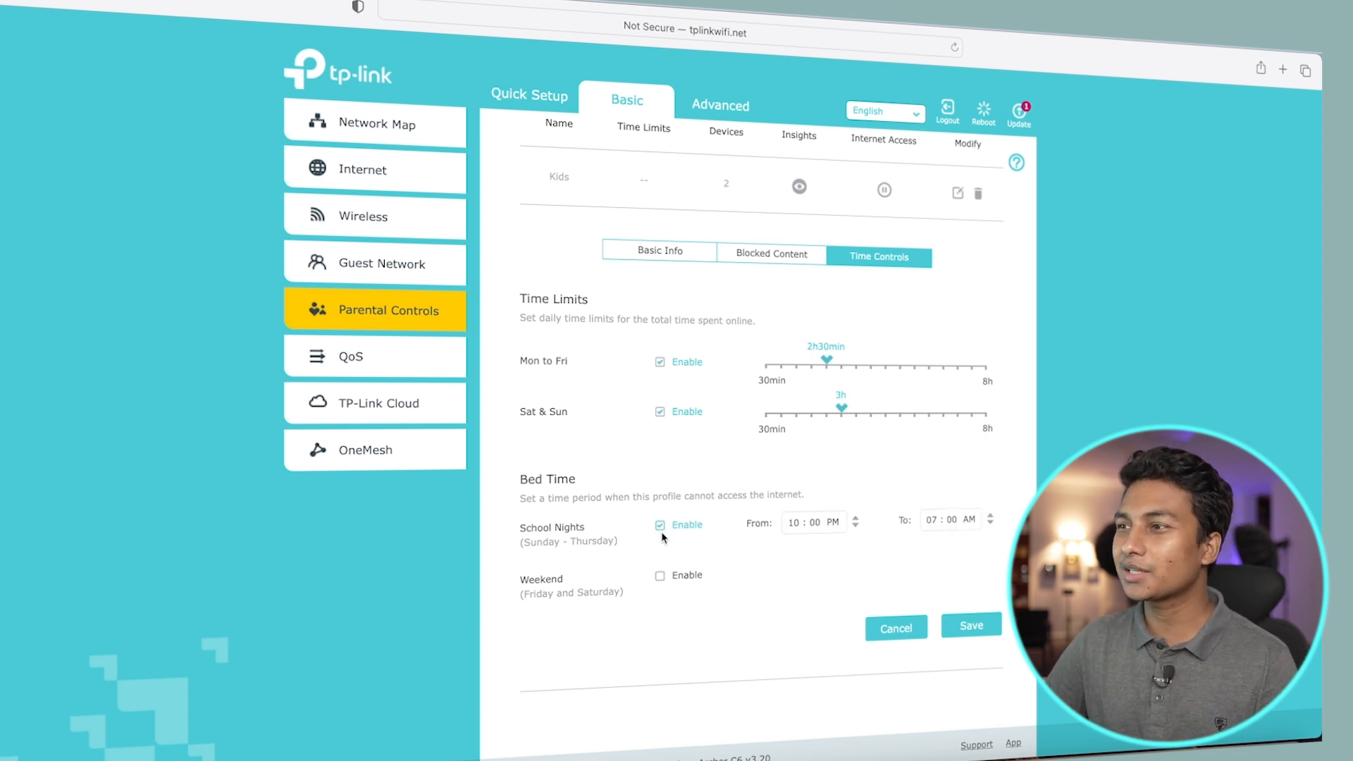
click(661, 577)
scroll(782, 648, down, 1)
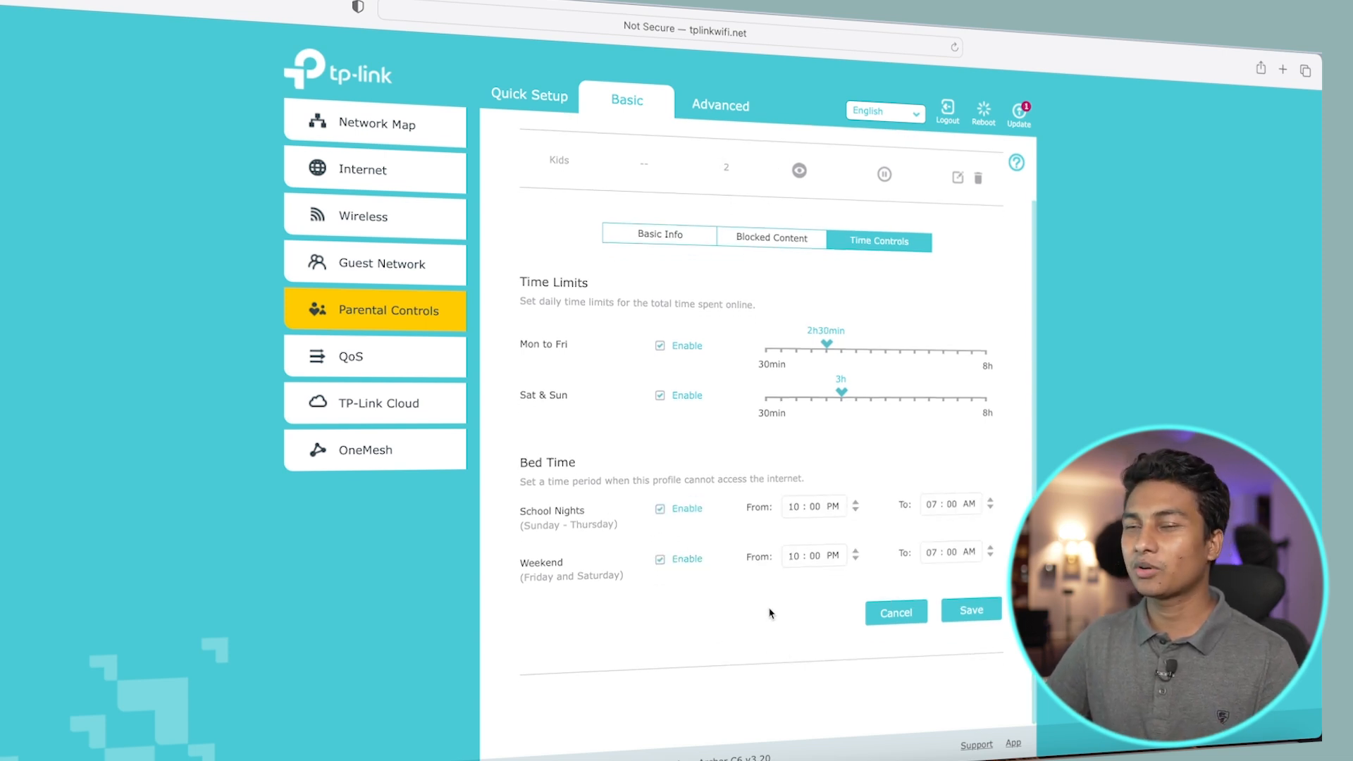
click(793, 556)
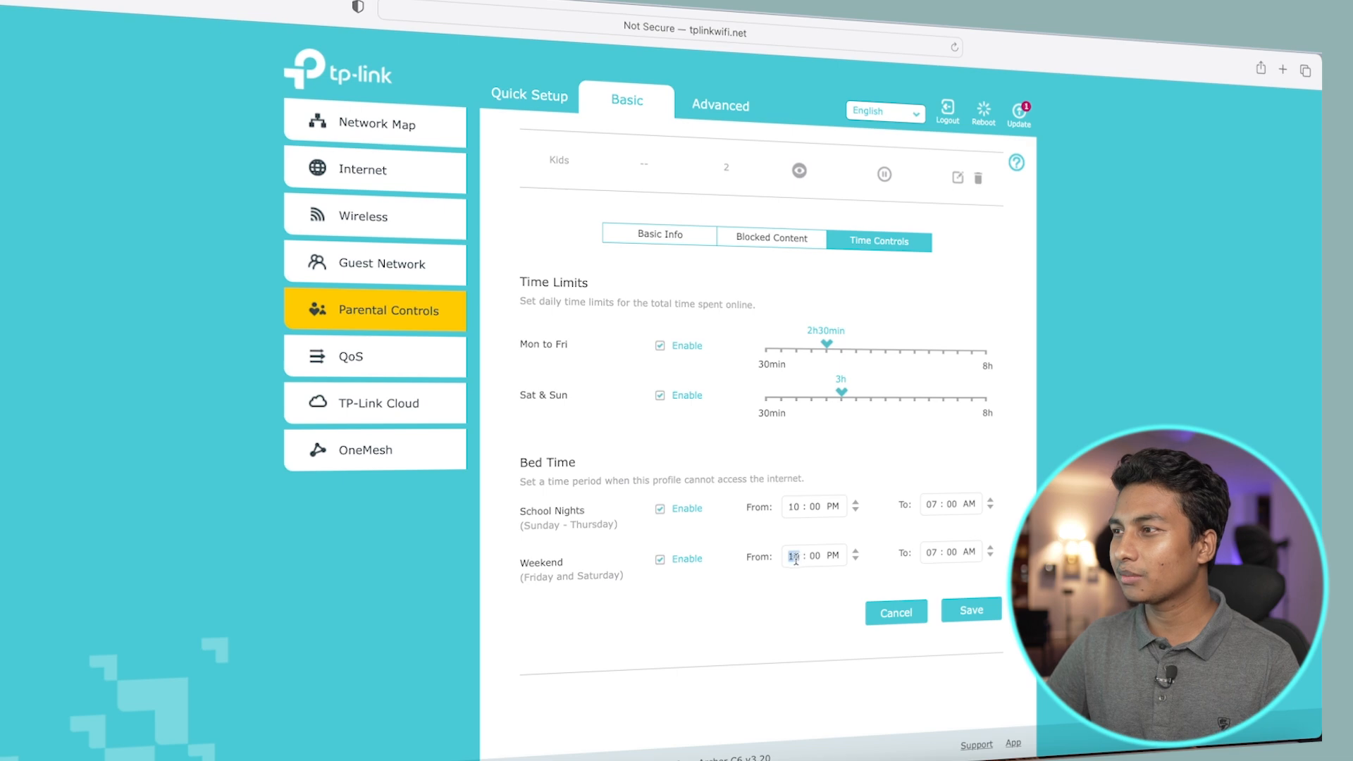
text(11)
click(793, 507)
text(11)
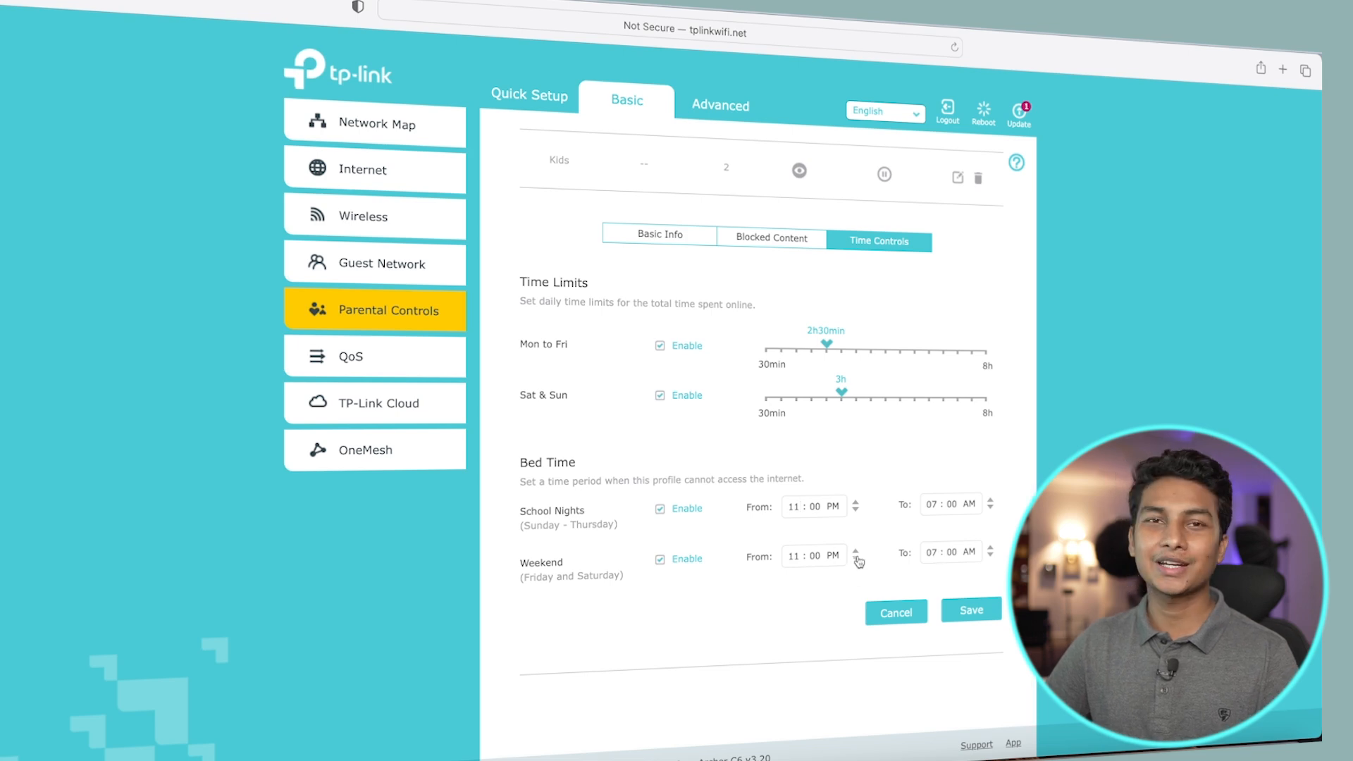
Disable the Mon to Fri and Sat & Sun time limits and save the Kids profile
scroll(888, 576, up, 1)
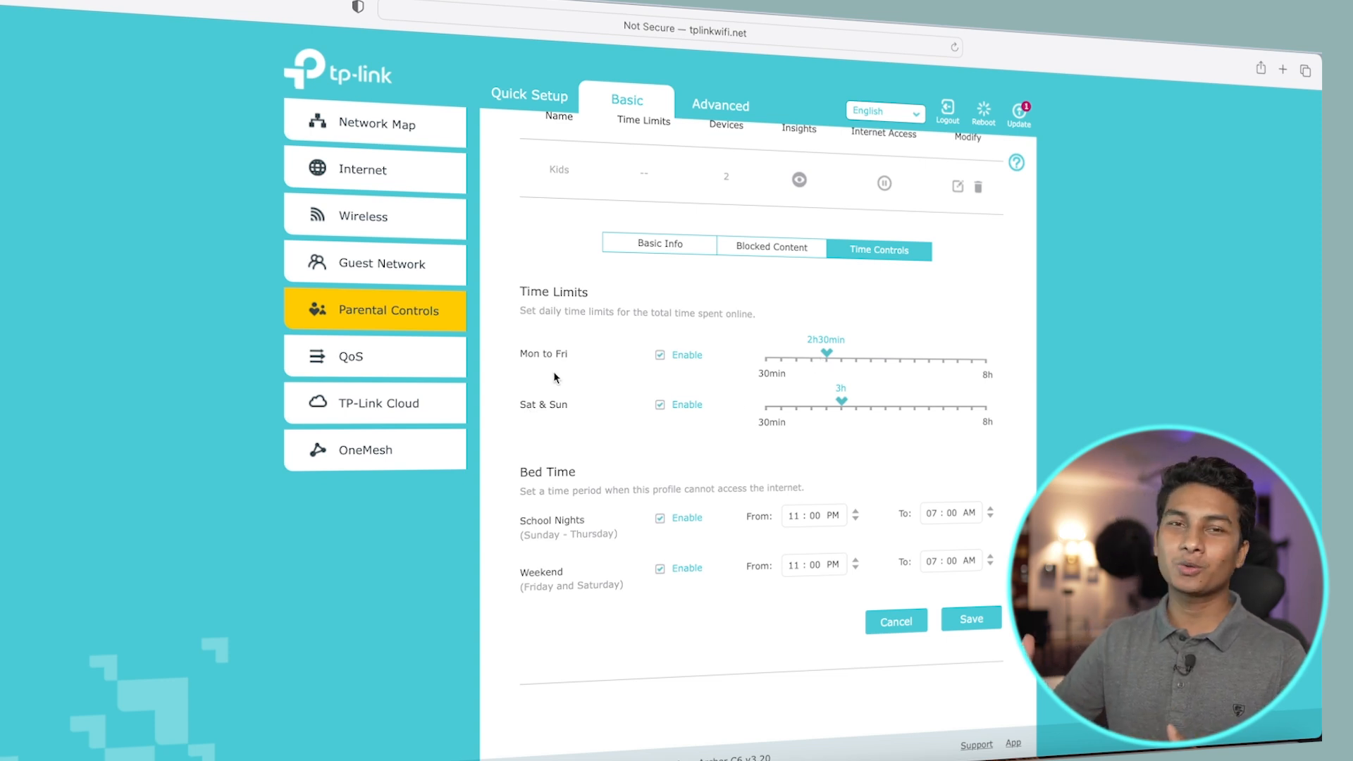
click(660, 356)
click(660, 405)
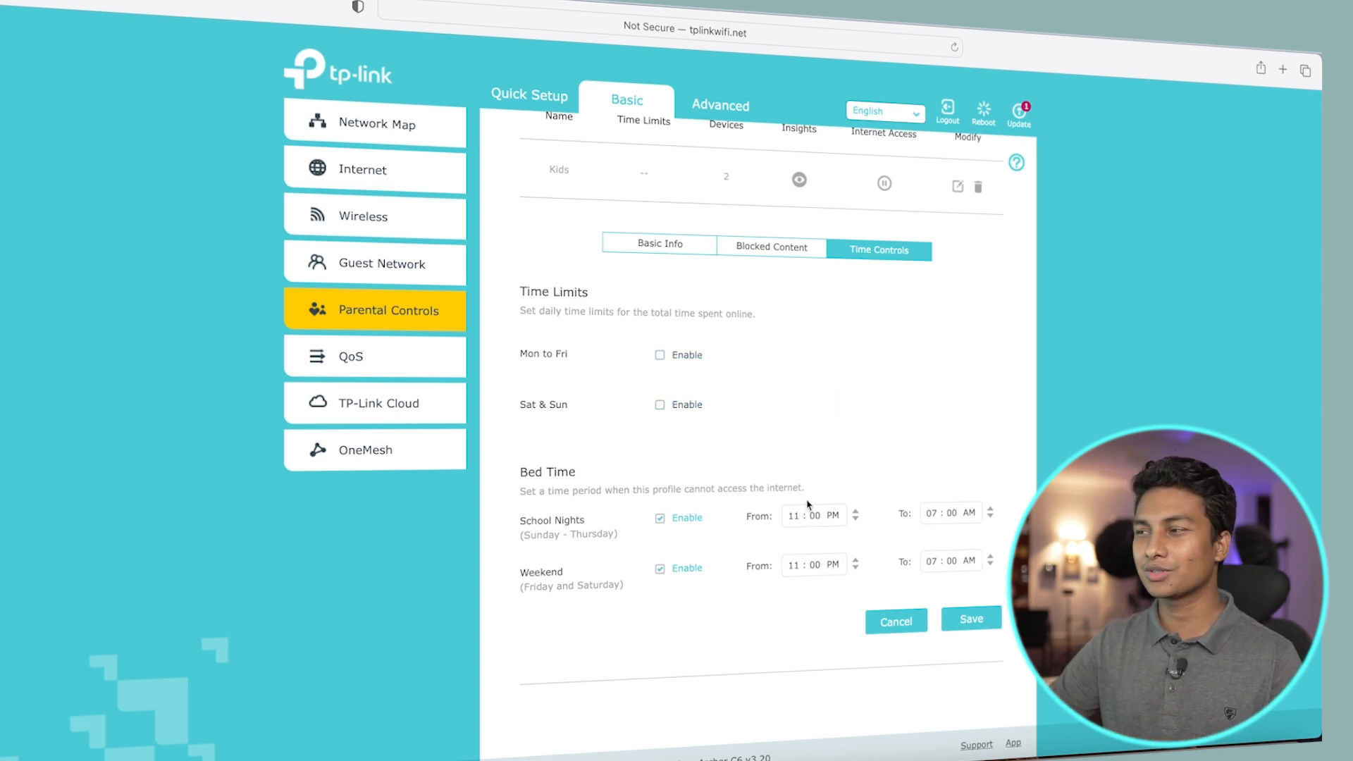
scroll(801, 505, down, 1)
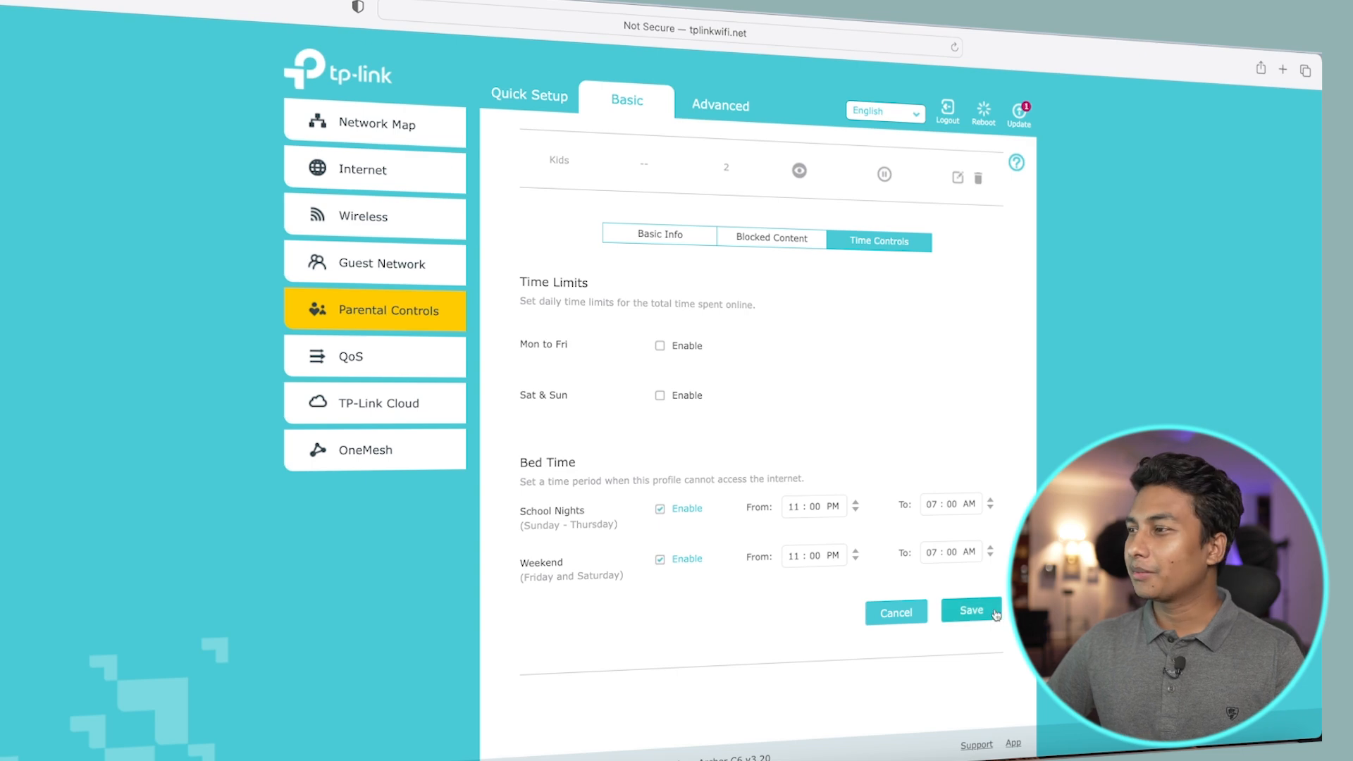
click(994, 613)
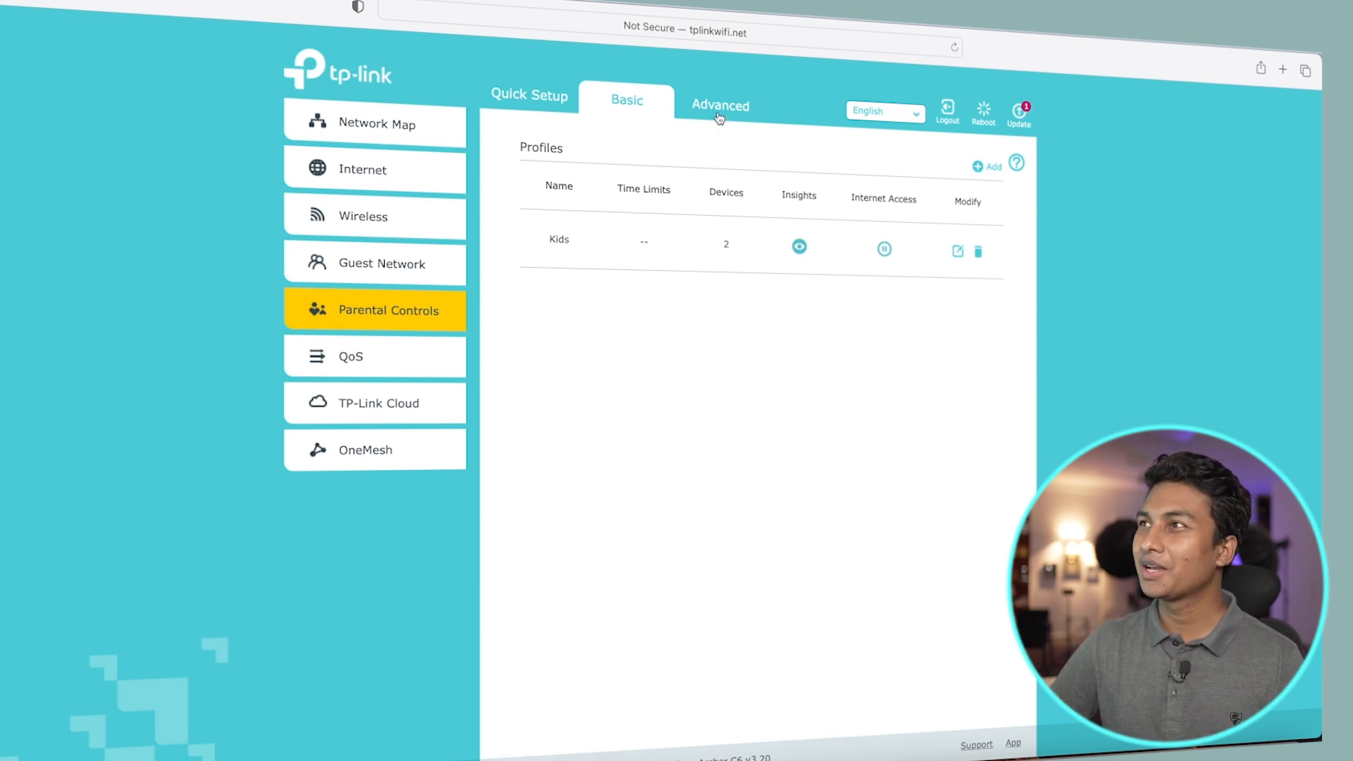
Test internet access by loading google.com and YouTube in two new browser tabs
click(1283, 70)
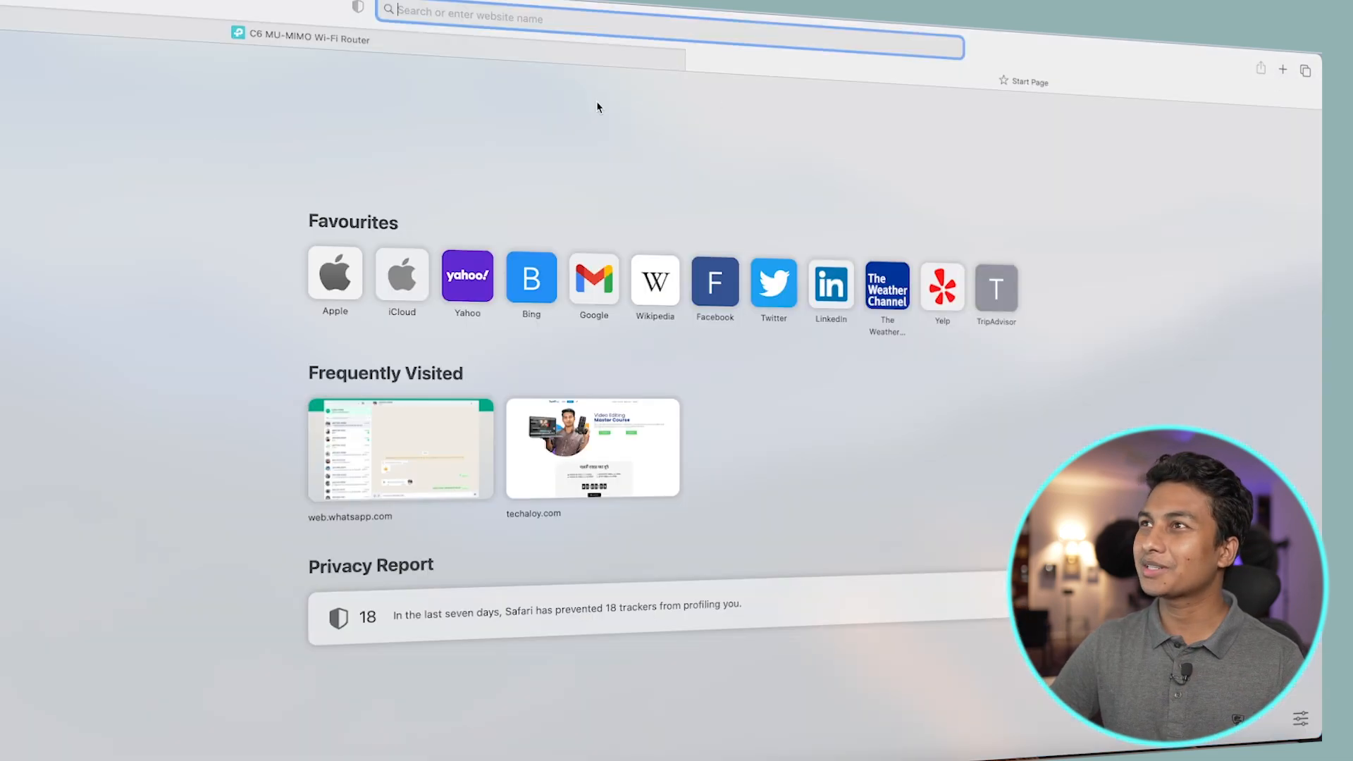
text(google)
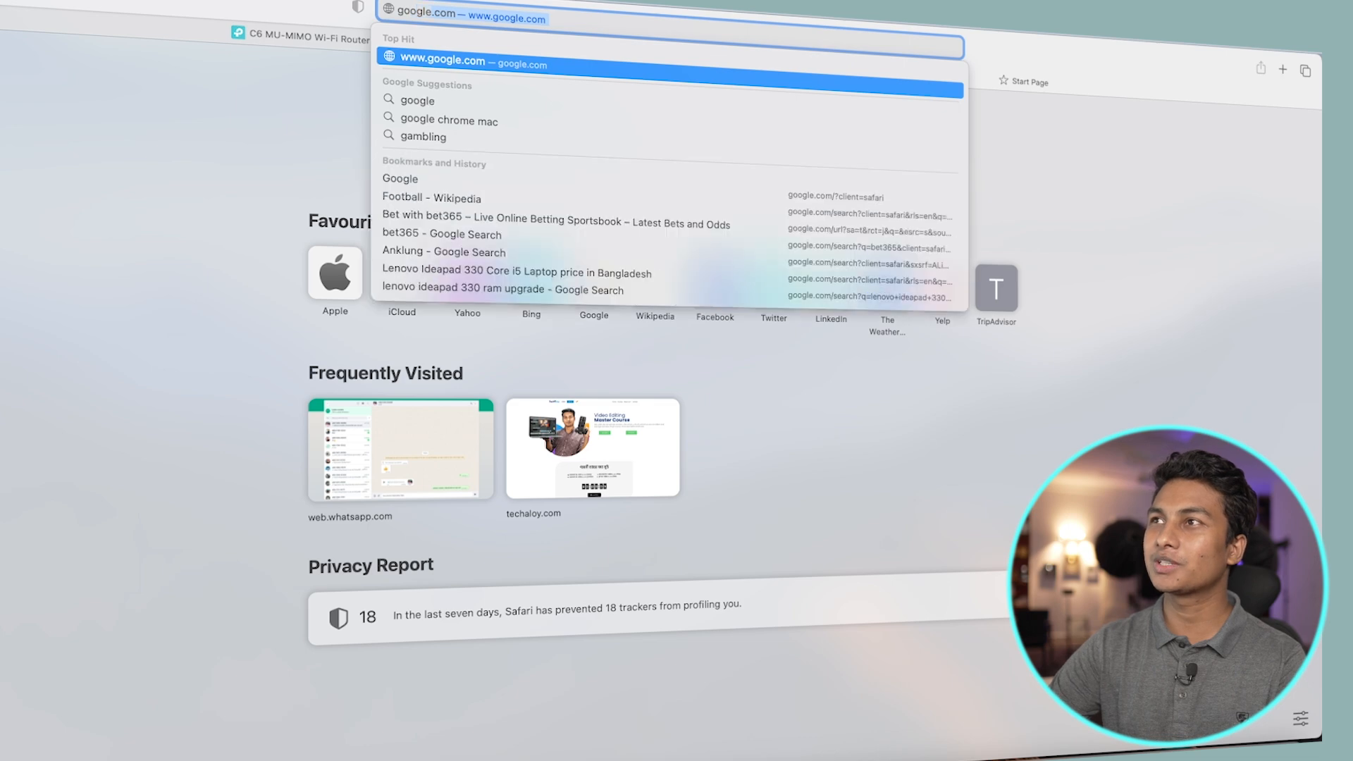
key(Return)
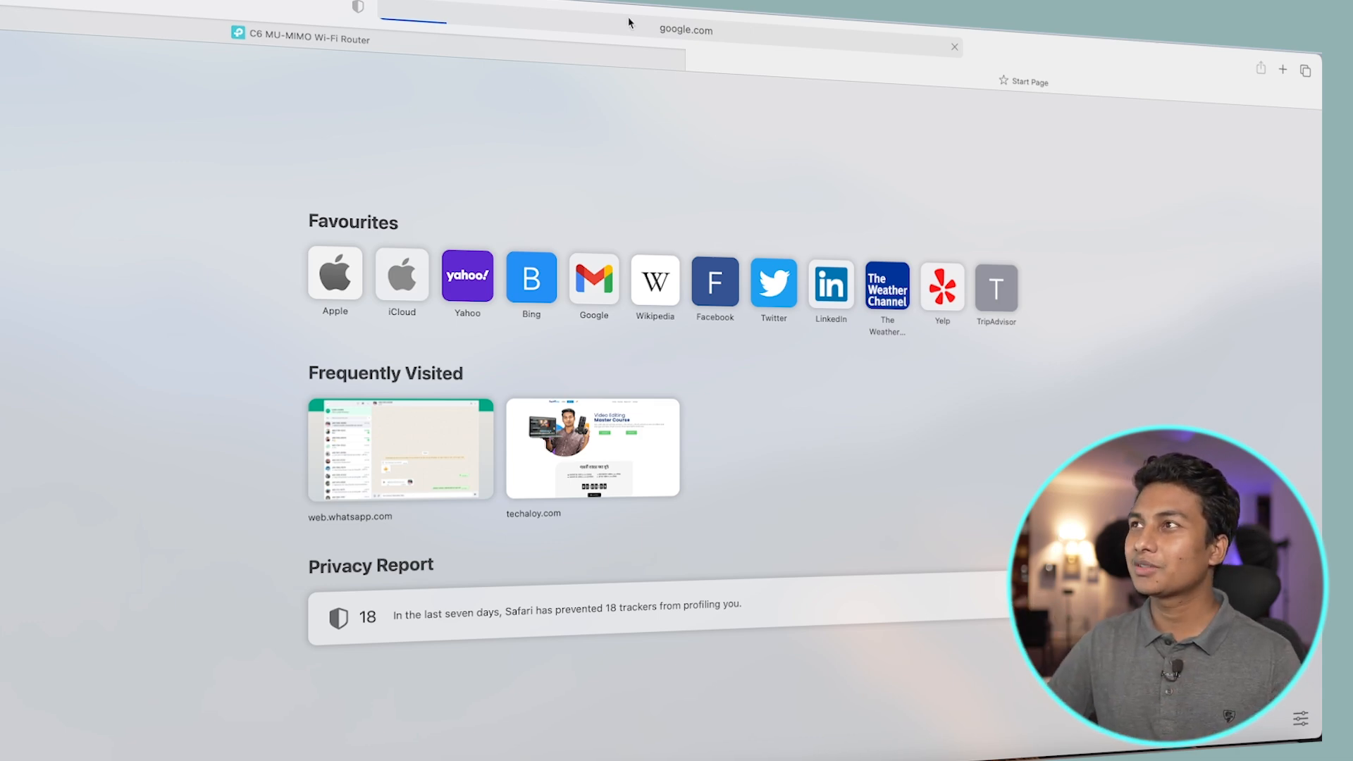
click(1283, 70)
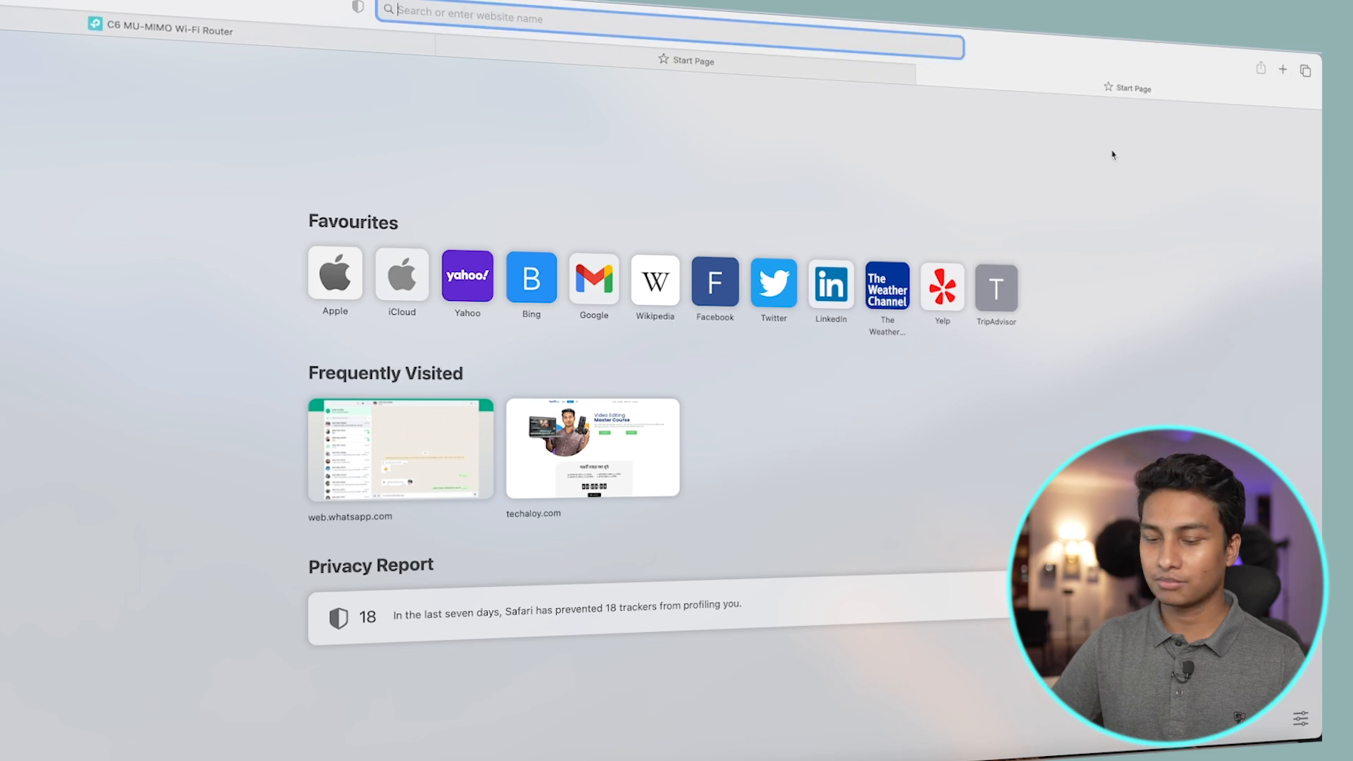
text(youtube)
key(Return)
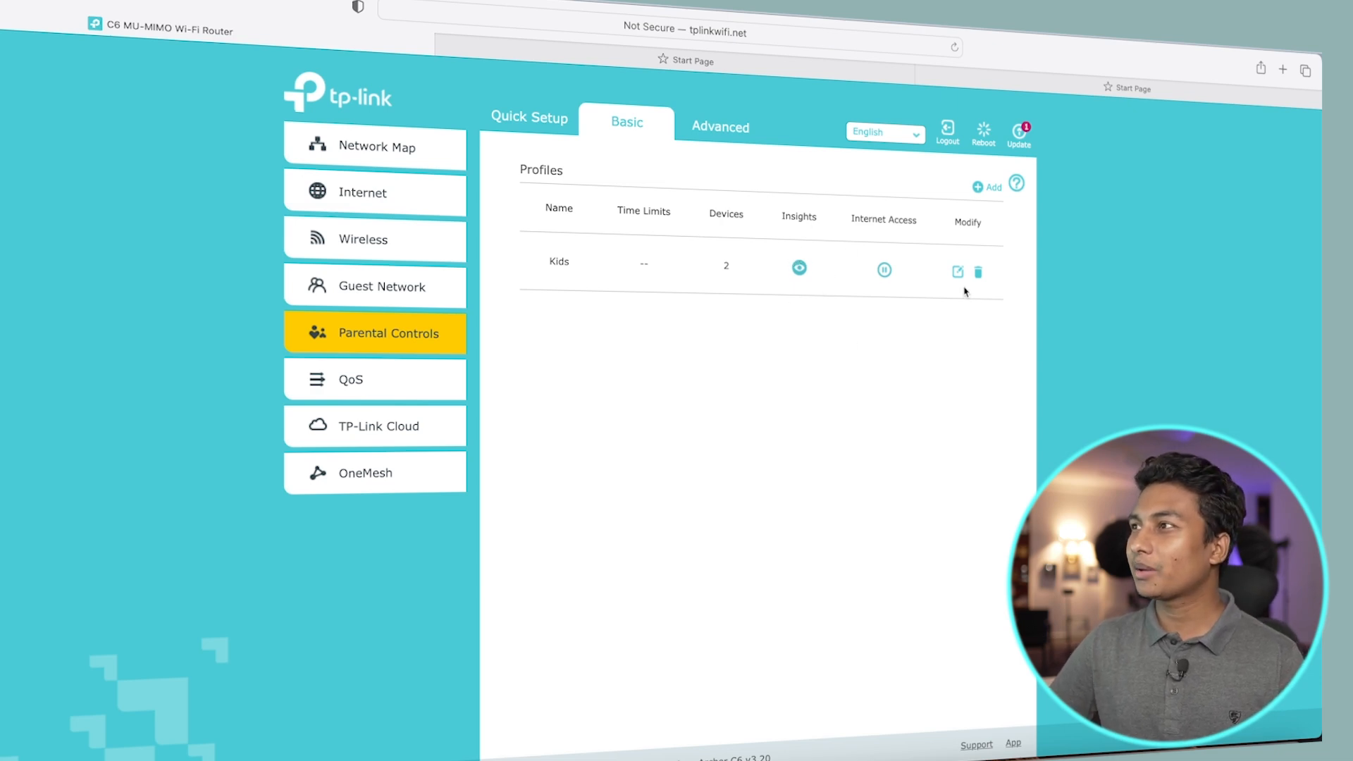
Review the Kids profile's blocked content, time controls and basic info, and check the loading of the two test tabs
click(958, 274)
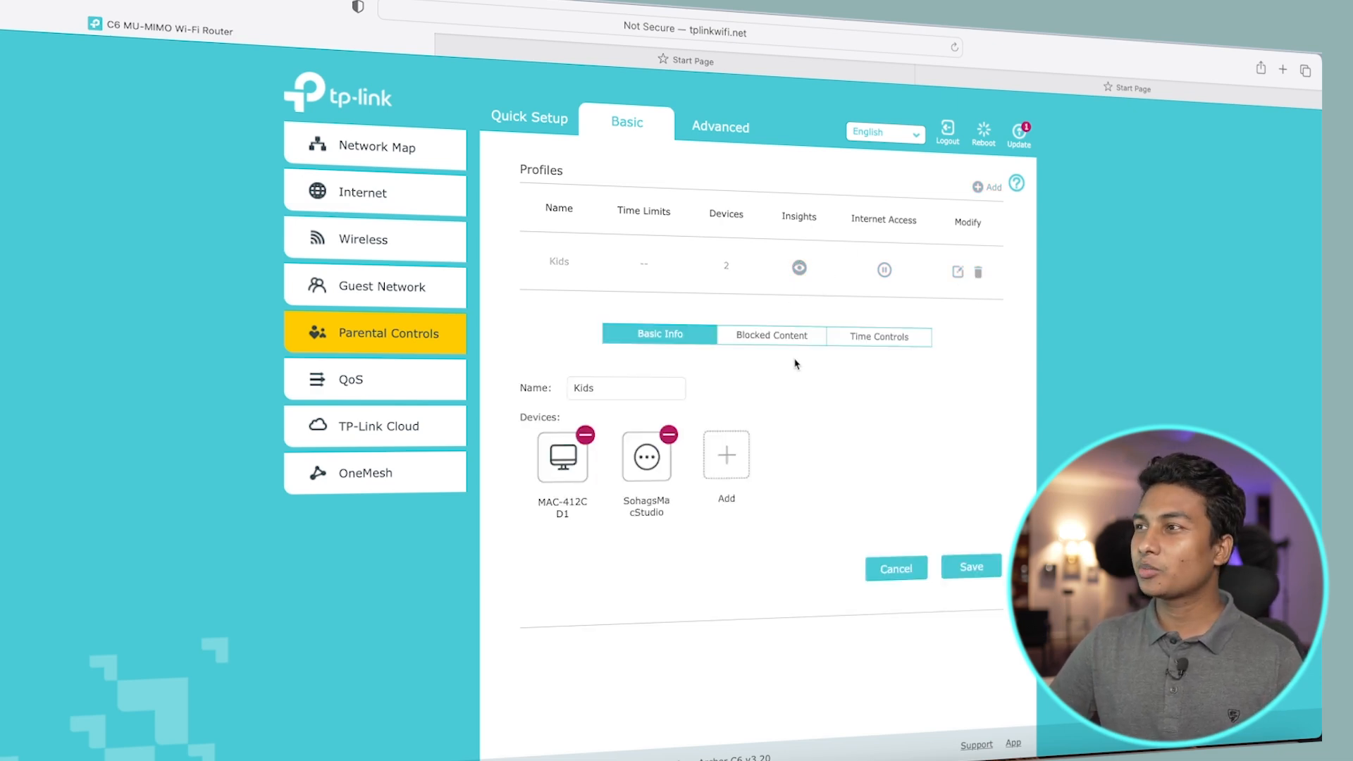
click(784, 342)
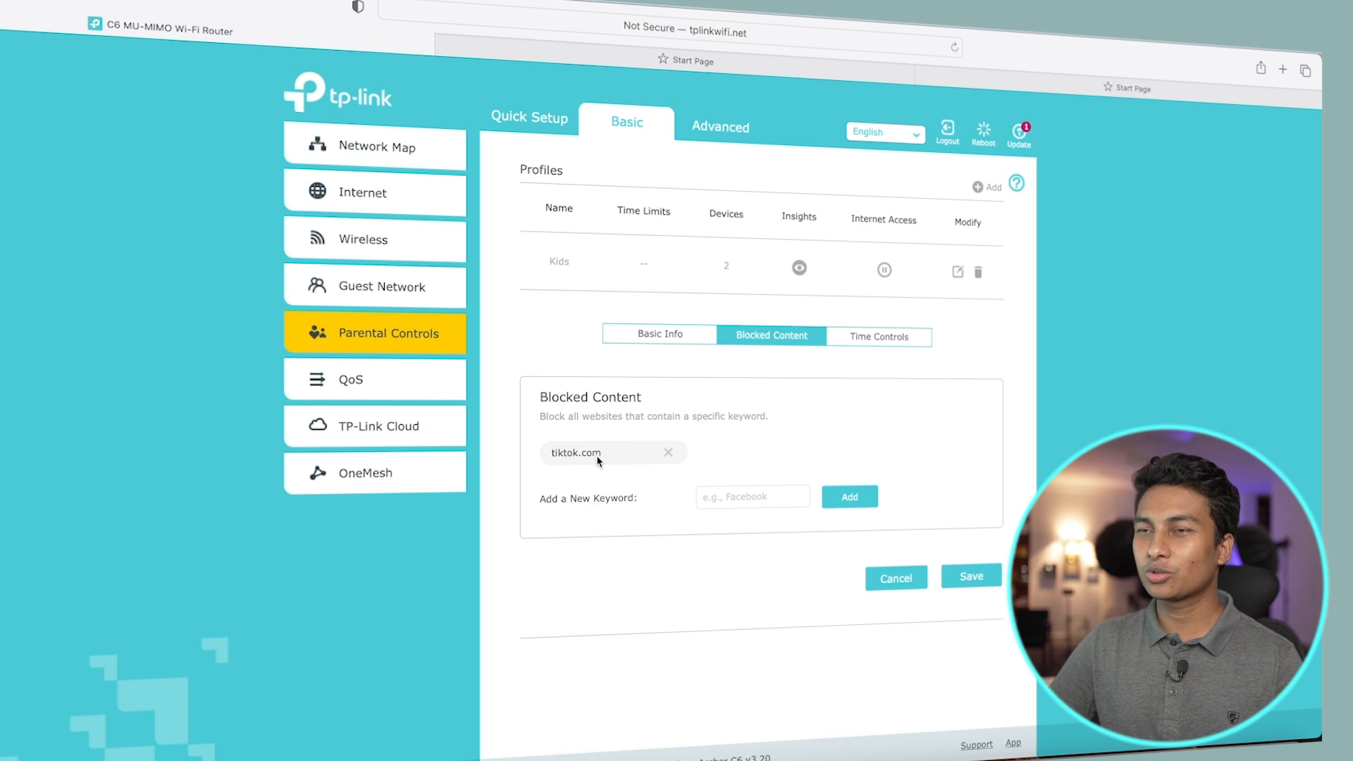
click(850, 76)
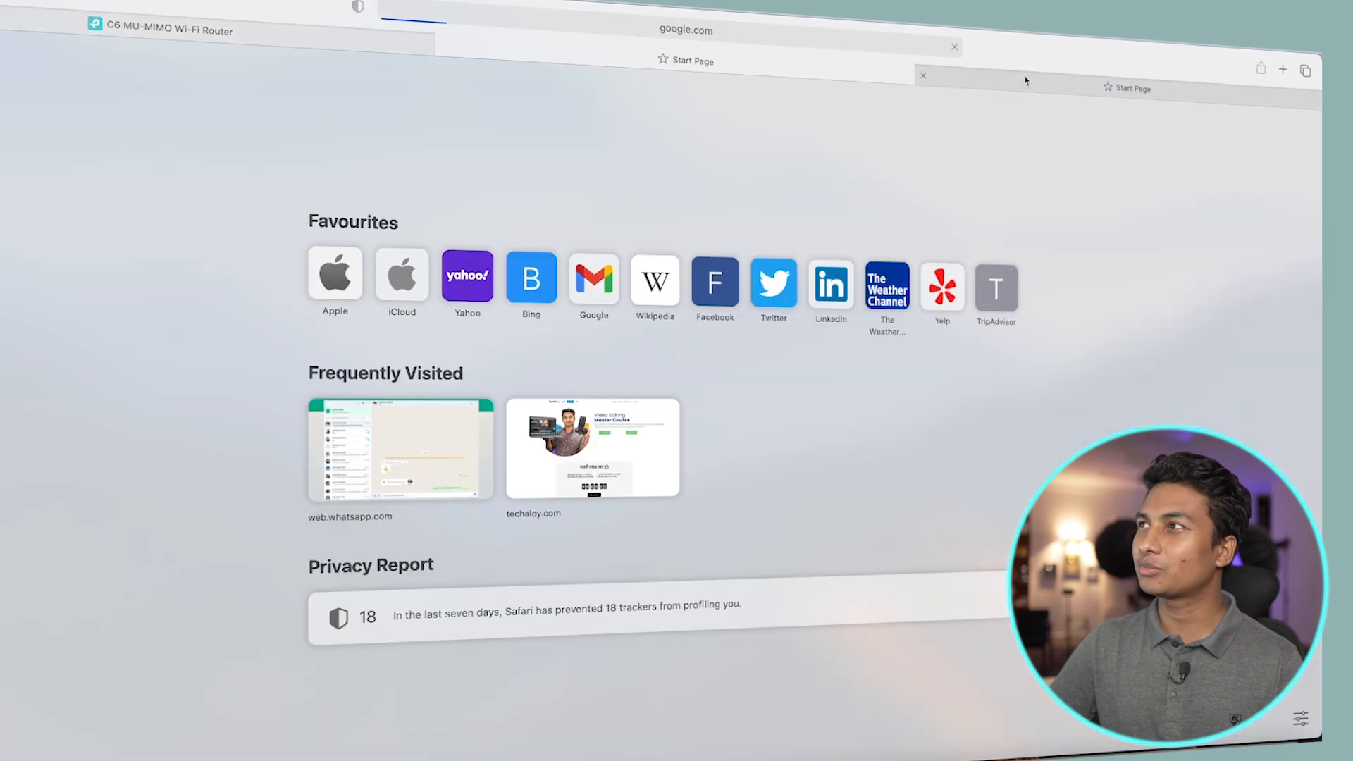
click(1028, 81)
click(353, 45)
click(870, 339)
scroll(856, 547, down, 2)
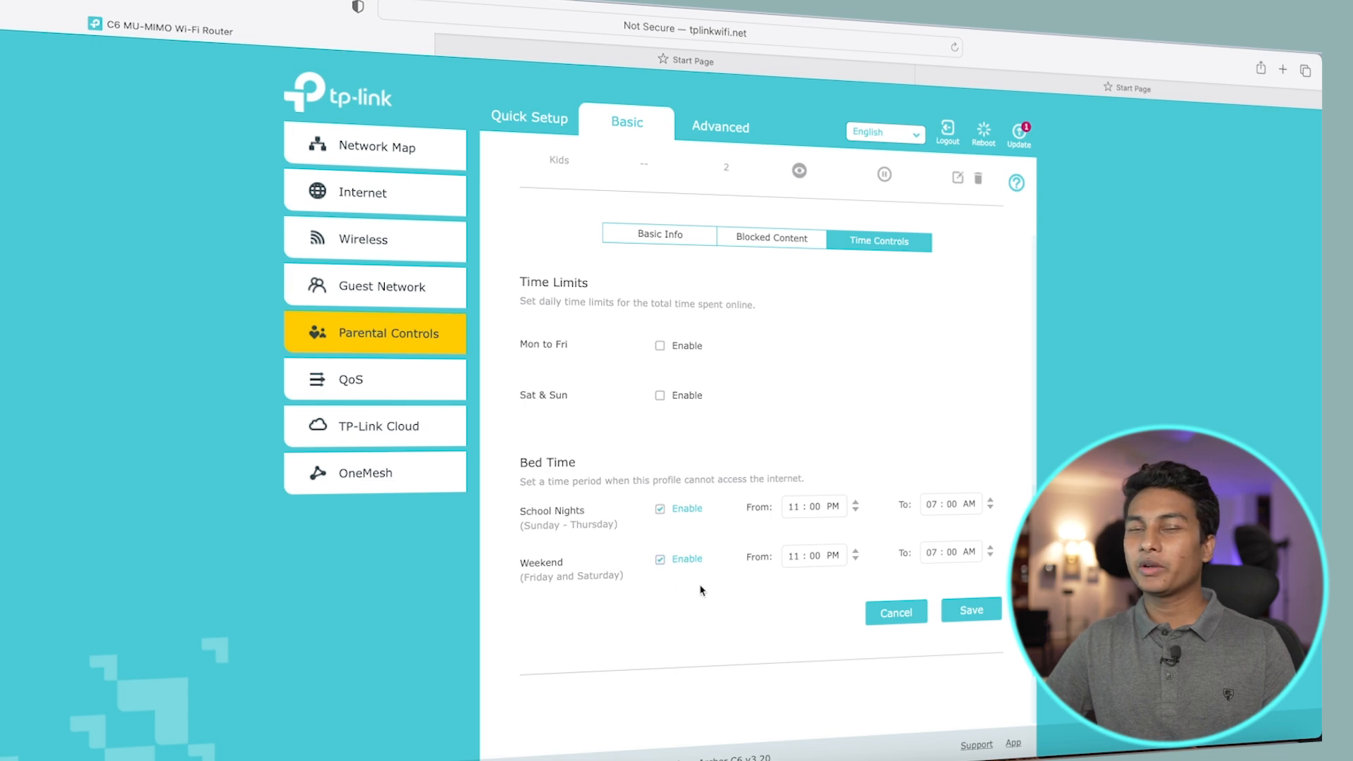
scroll(709, 596, up, 2)
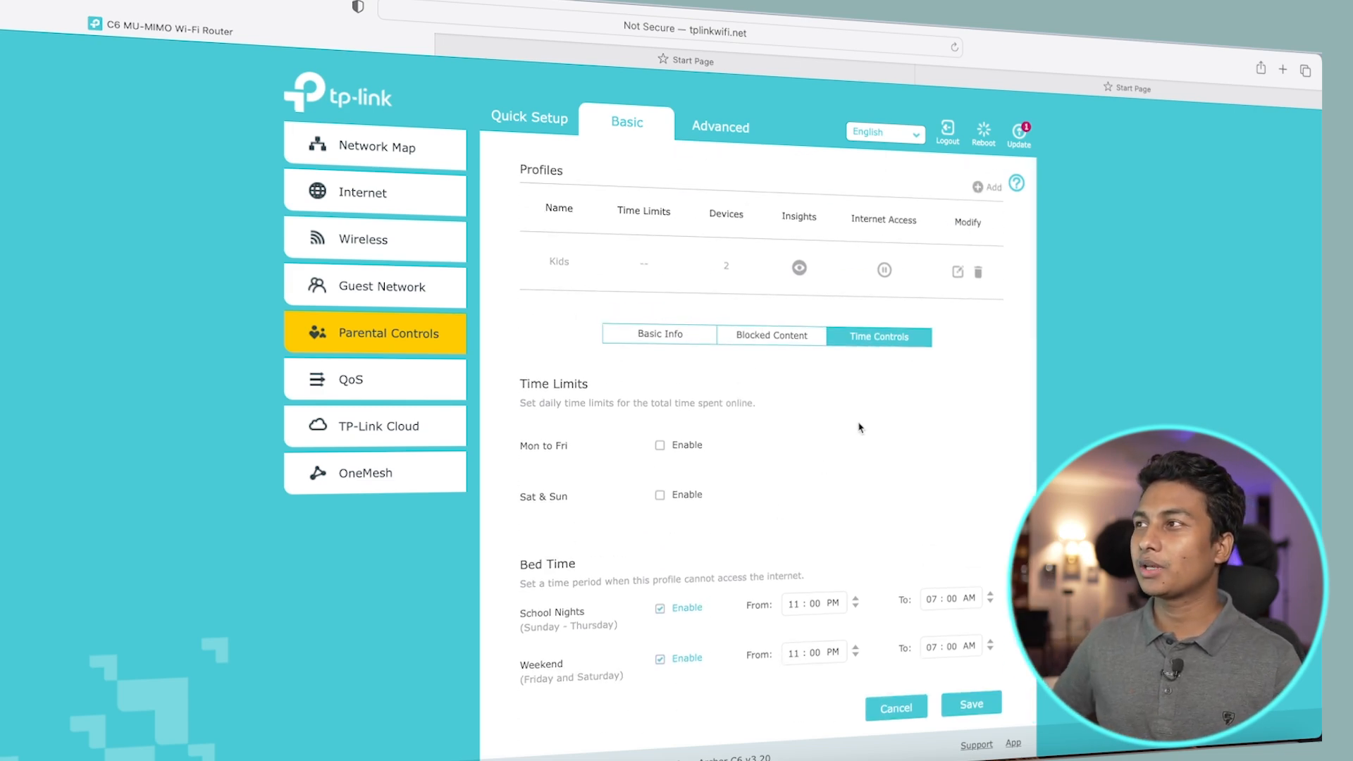
click(662, 335)
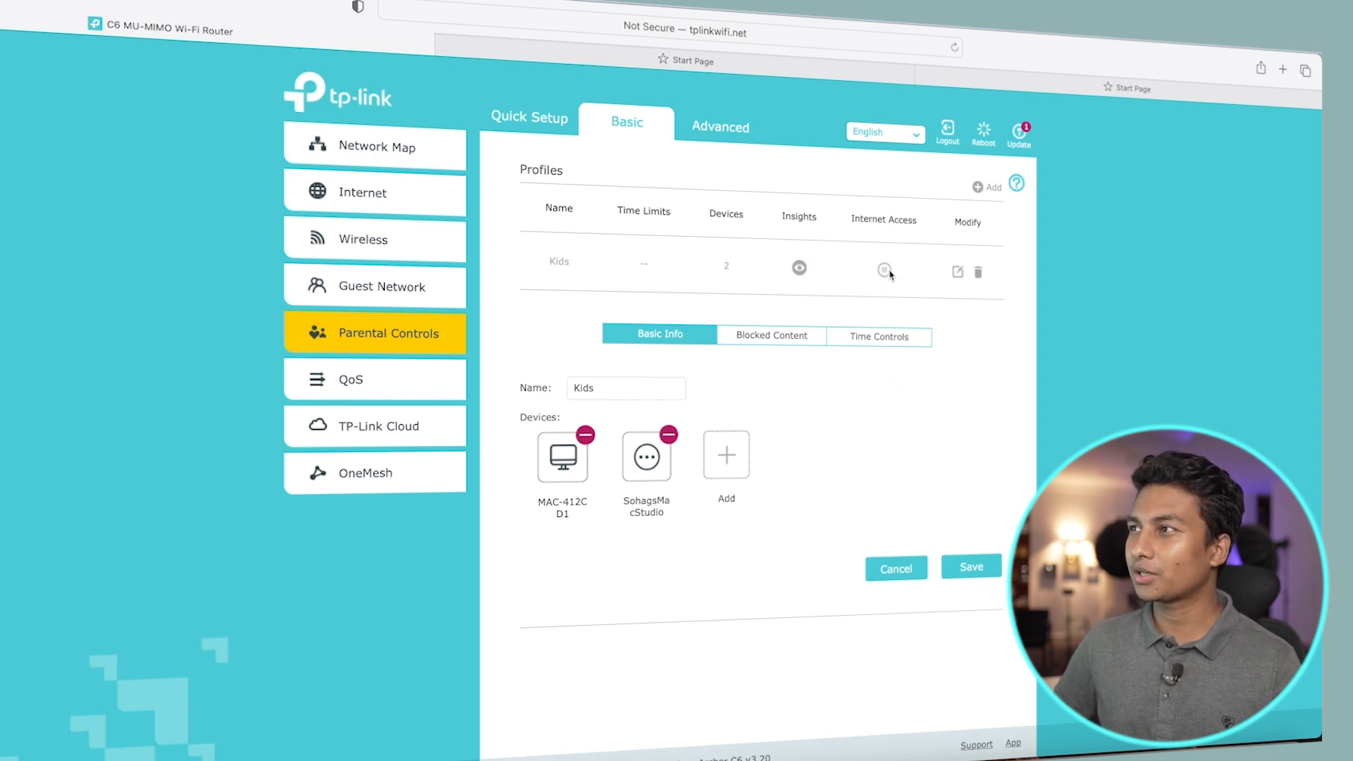
Disable bed time for school nights and the weekend in the Kids profile and save it
click(890, 339)
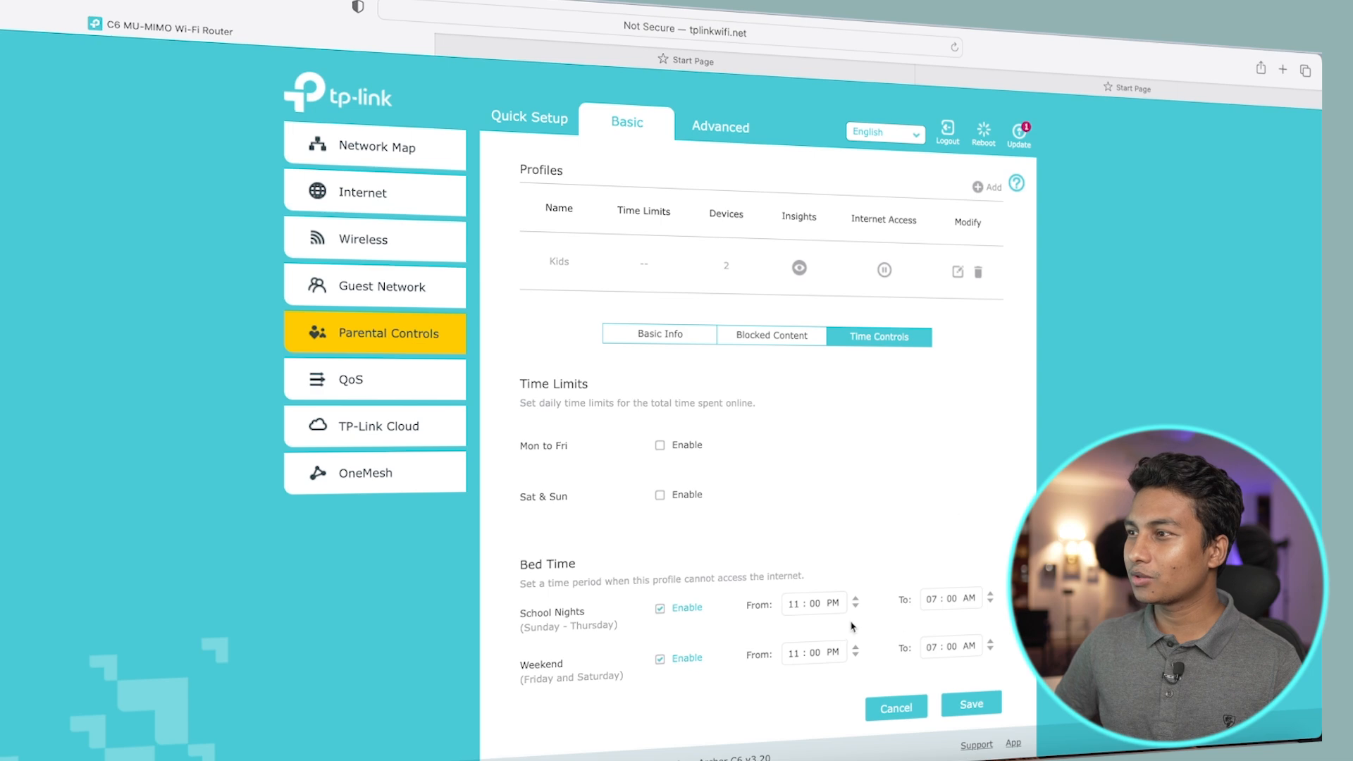
click(681, 608)
click(678, 658)
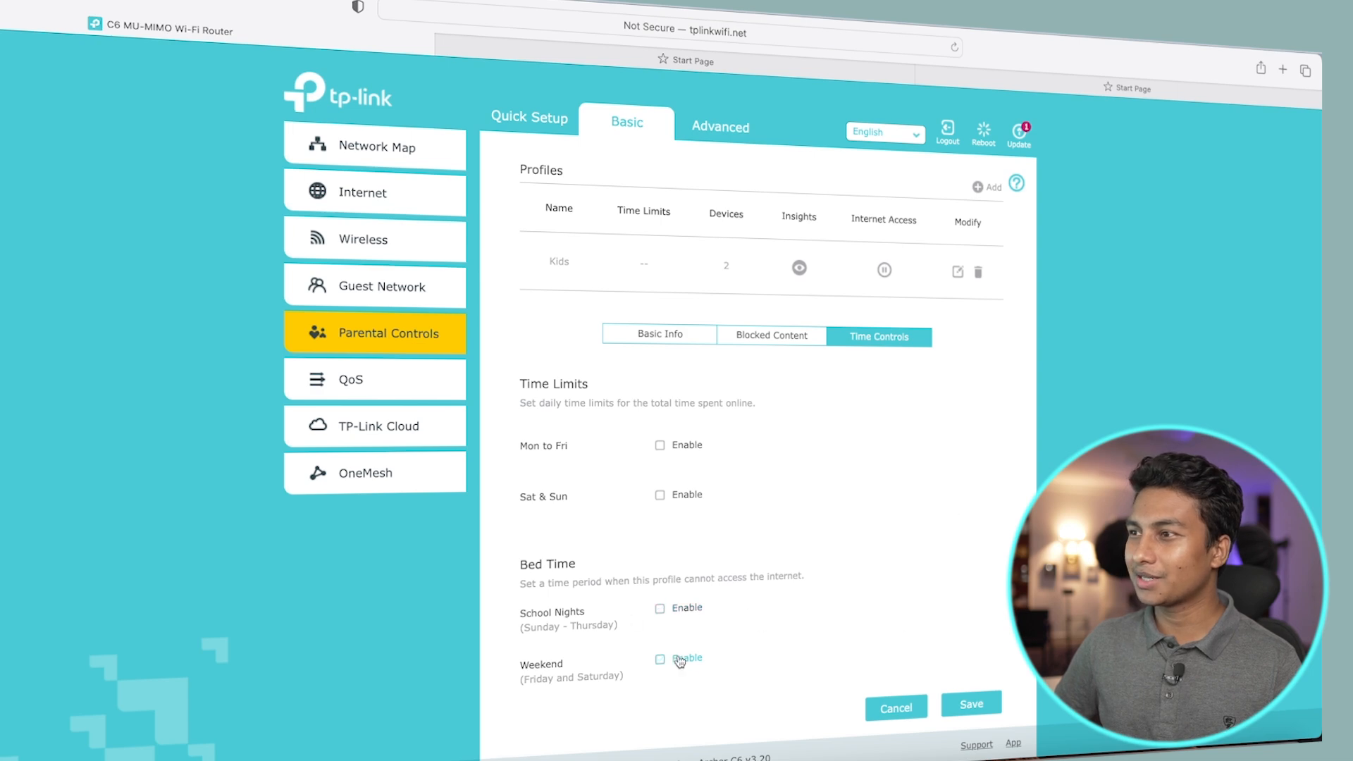
click(972, 701)
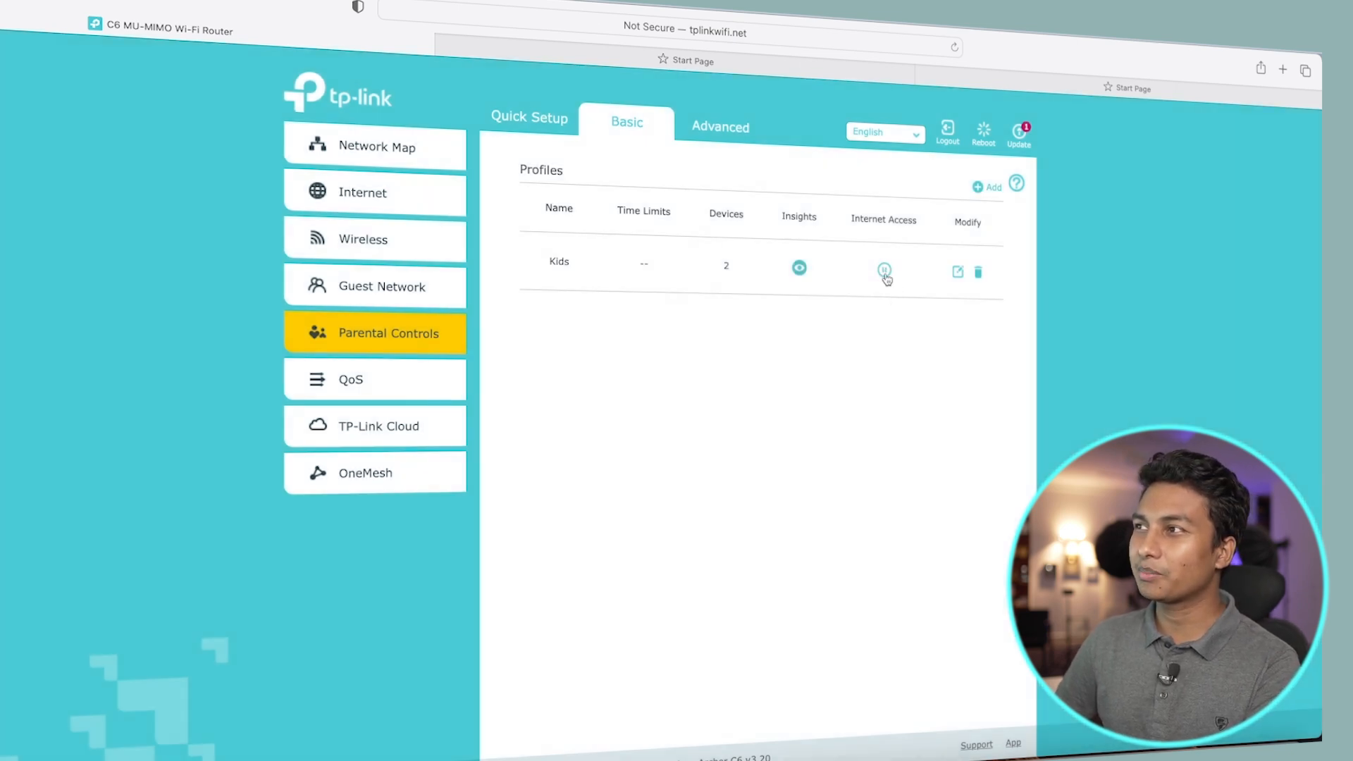
Pause internet access for the Kids profile and resume it
click(885, 272)
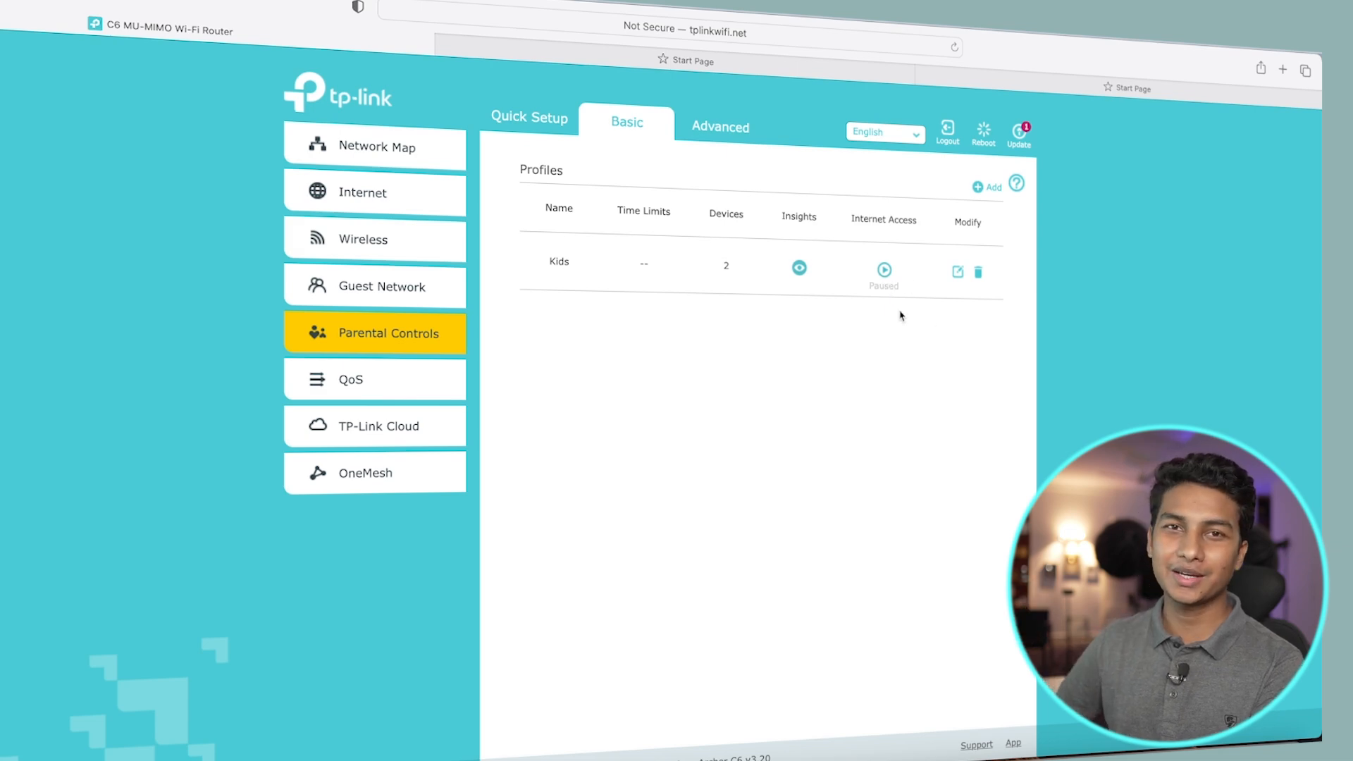
click(883, 271)
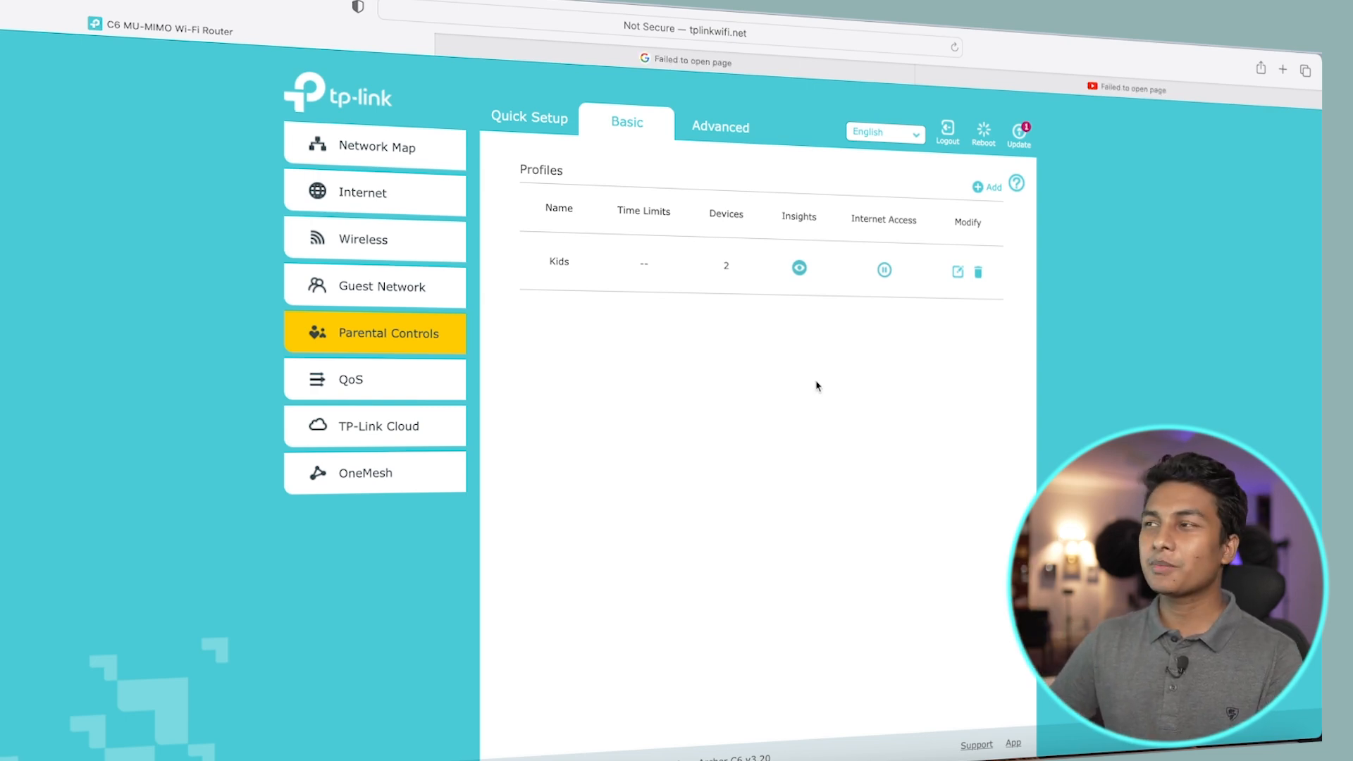
View the Kids profile's insights for time spent online and most visited sites, and check which days can be chosen
click(800, 268)
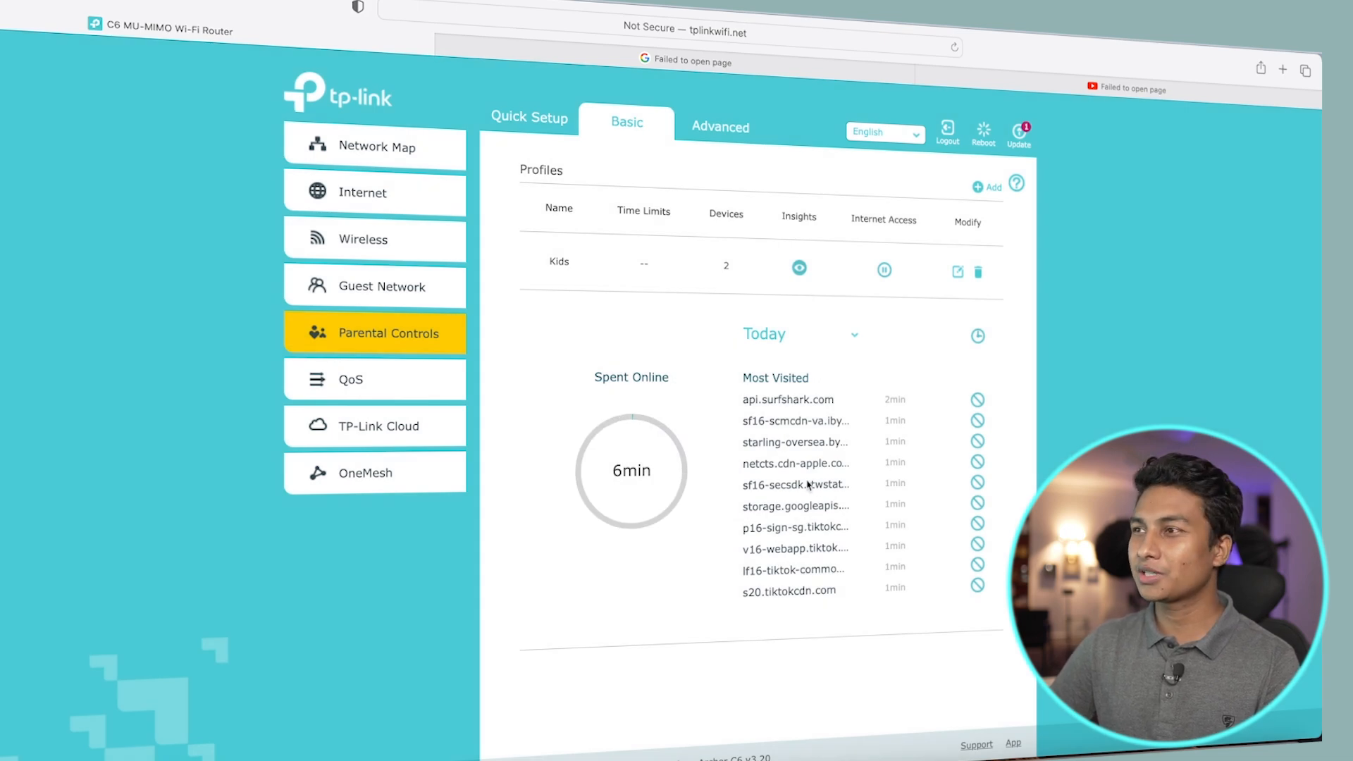
click(849, 334)
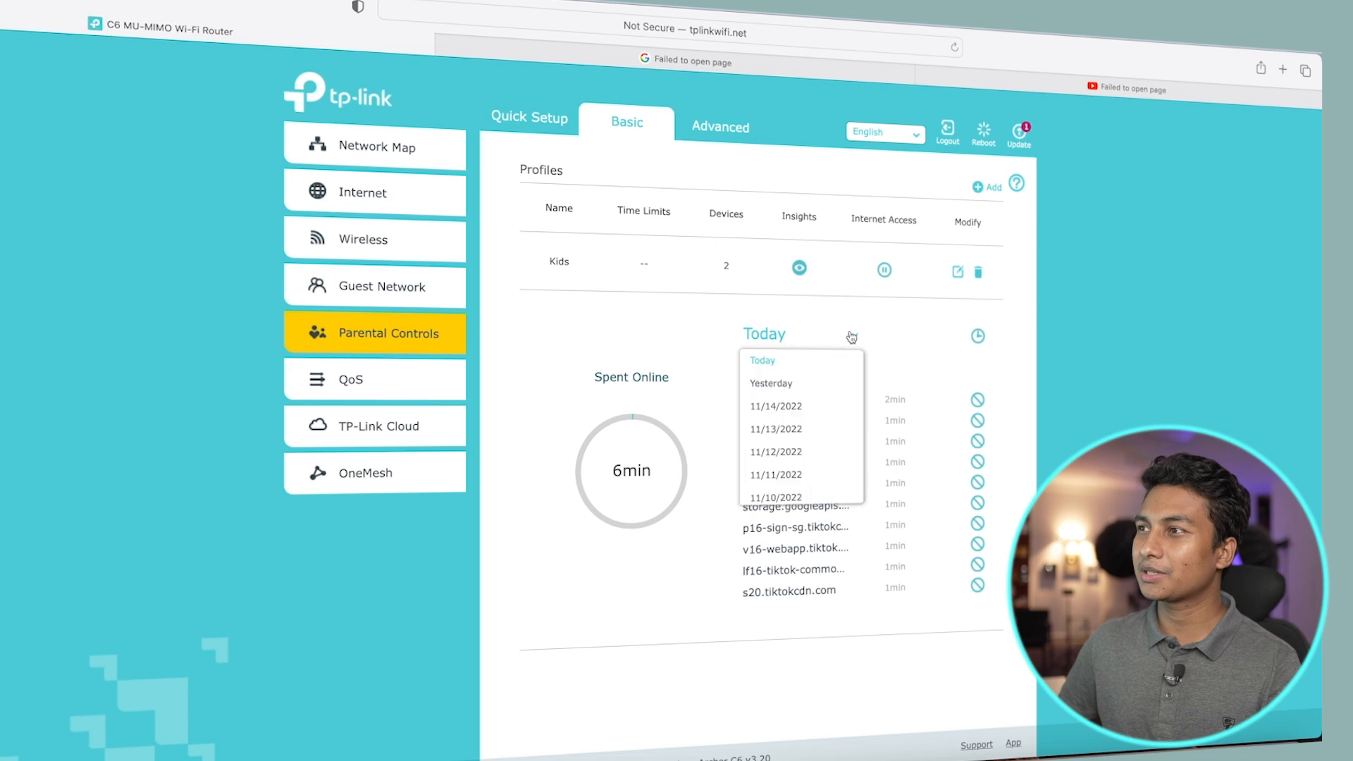
click(675, 356)
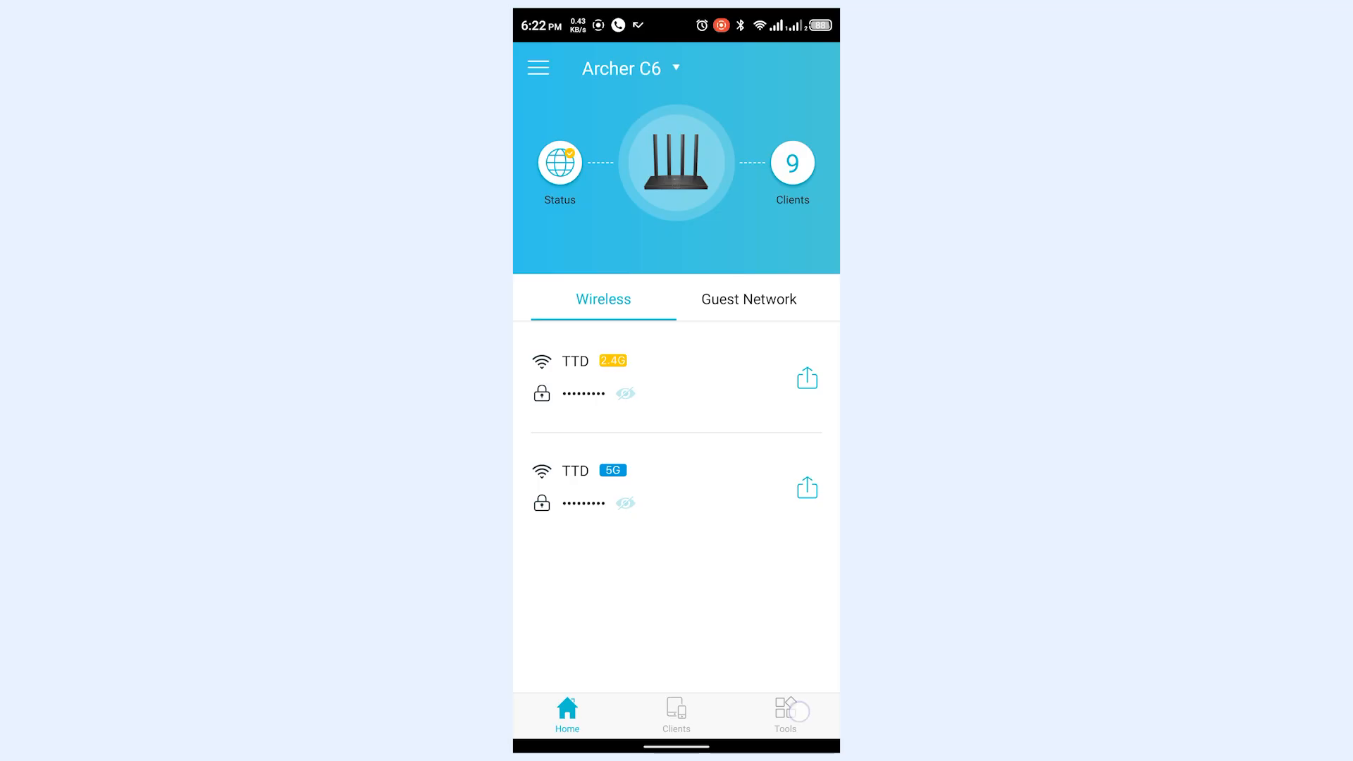
In the router's mobile app, open the Kids profile under Parental Controls and review its settings
click(799, 711)
mouse_move(754, 623)
mouse_down()
mouse_move(772, 505)
mouse_move(750, 556)
mouse_up()
drag(736, 616, 742, 589)
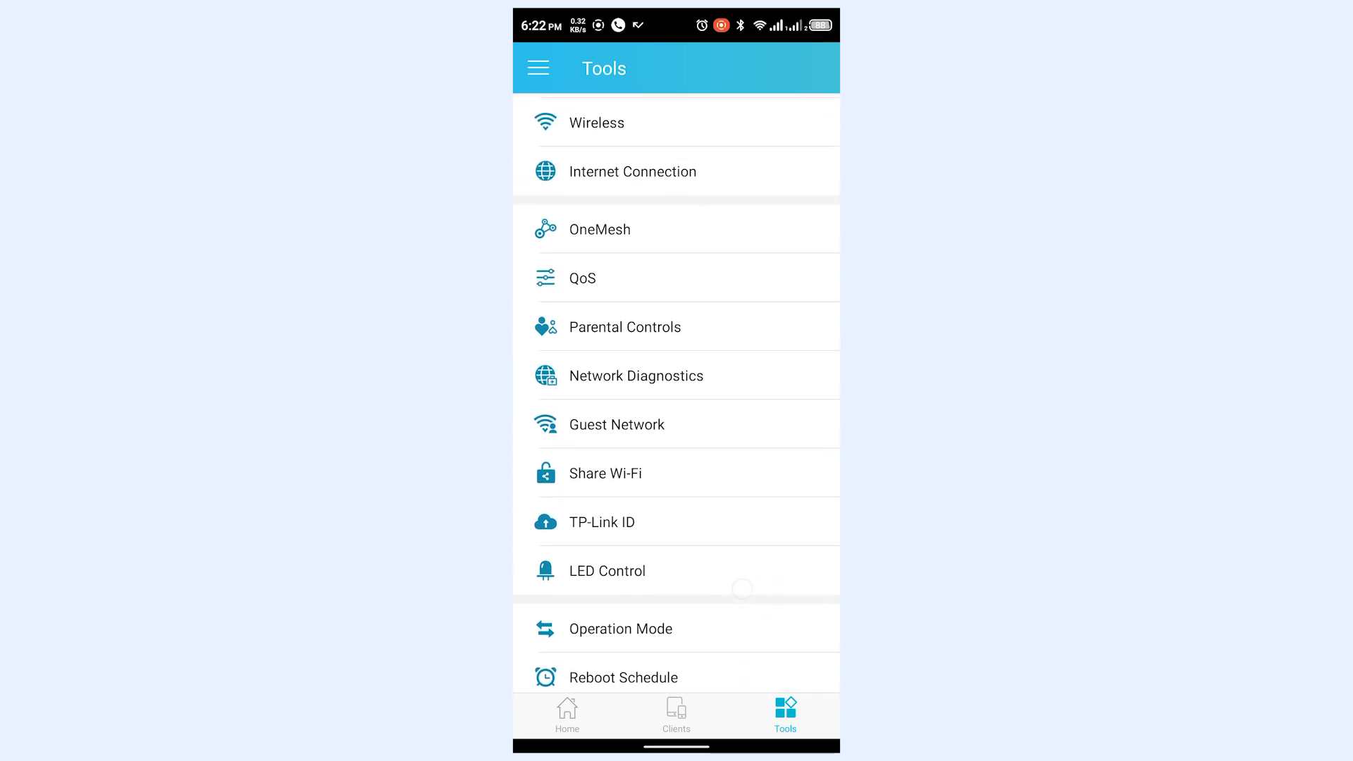
click(772, 330)
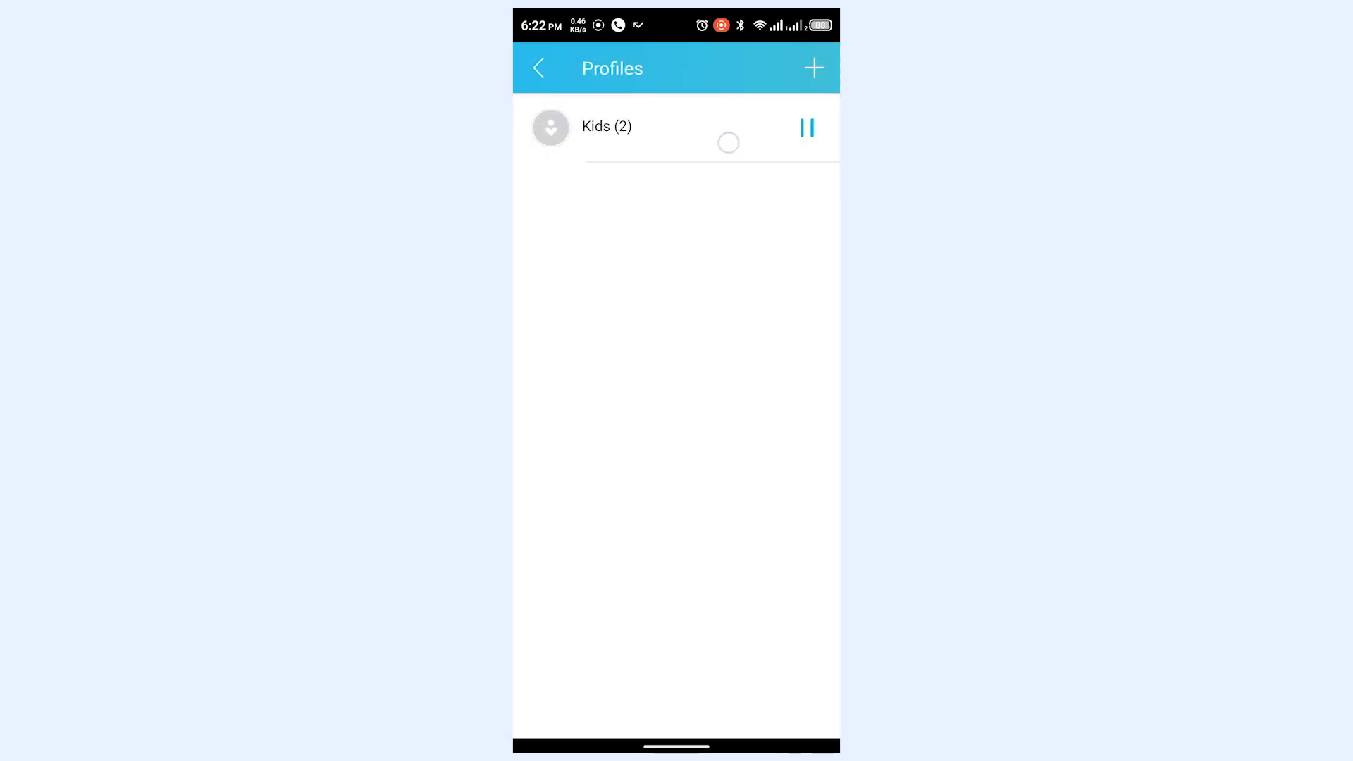
click(729, 143)
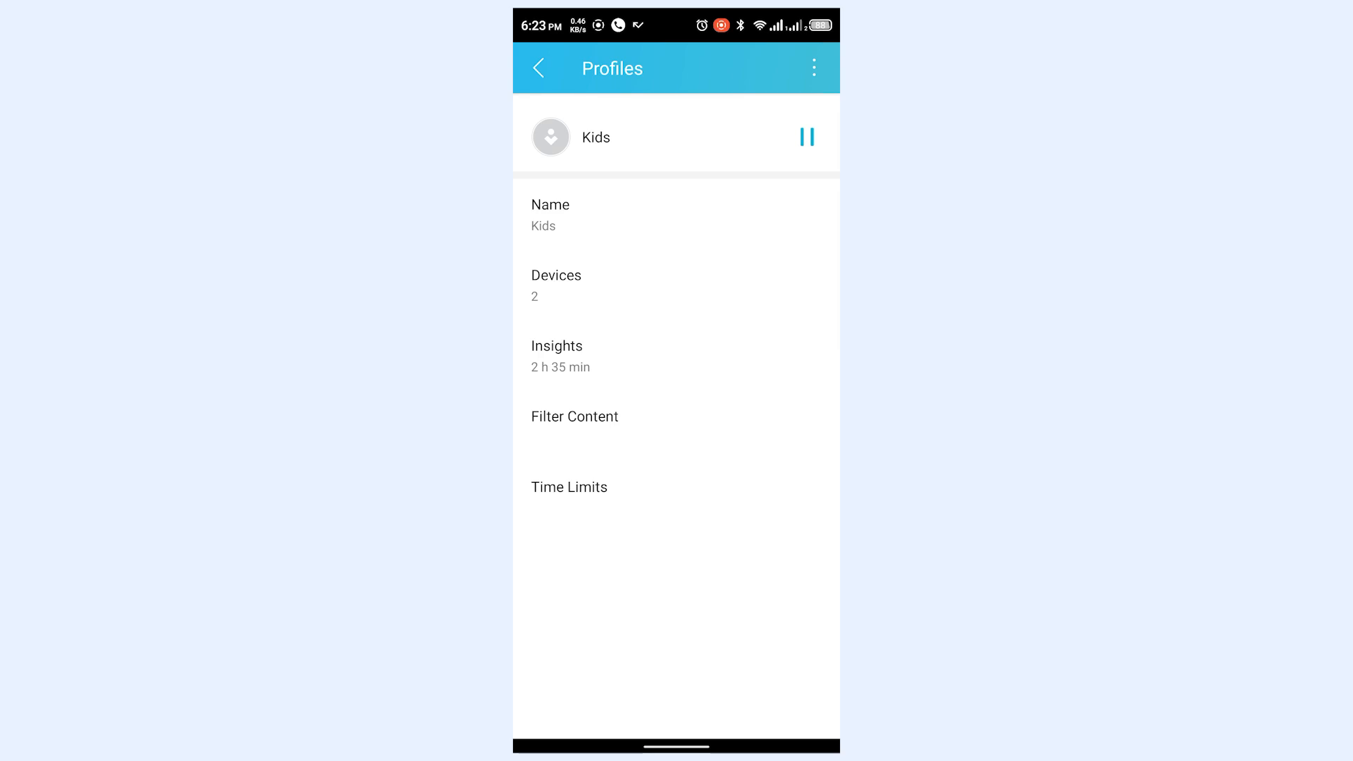
drag(673, 377, 695, 244)
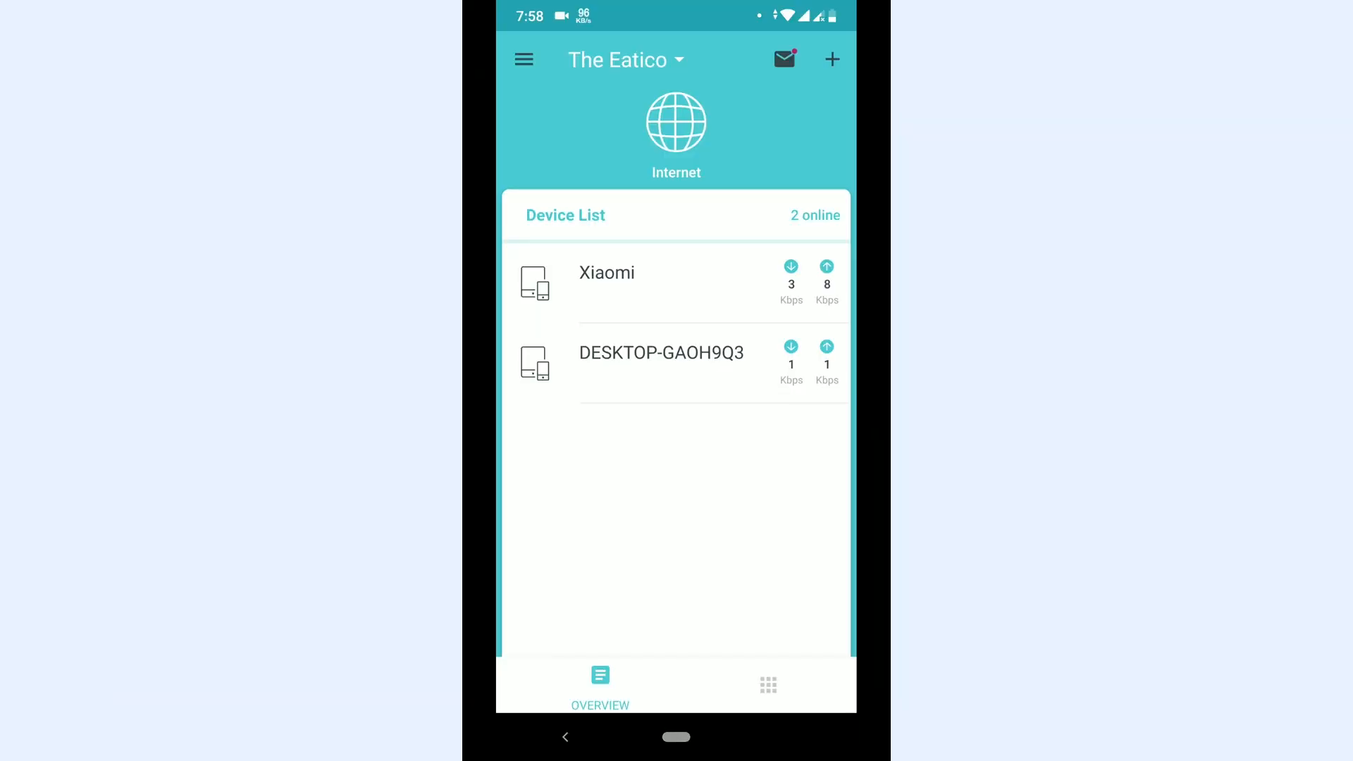
In the Deco mobile app, show the additional router settings and HomeCare features
click(768, 685)
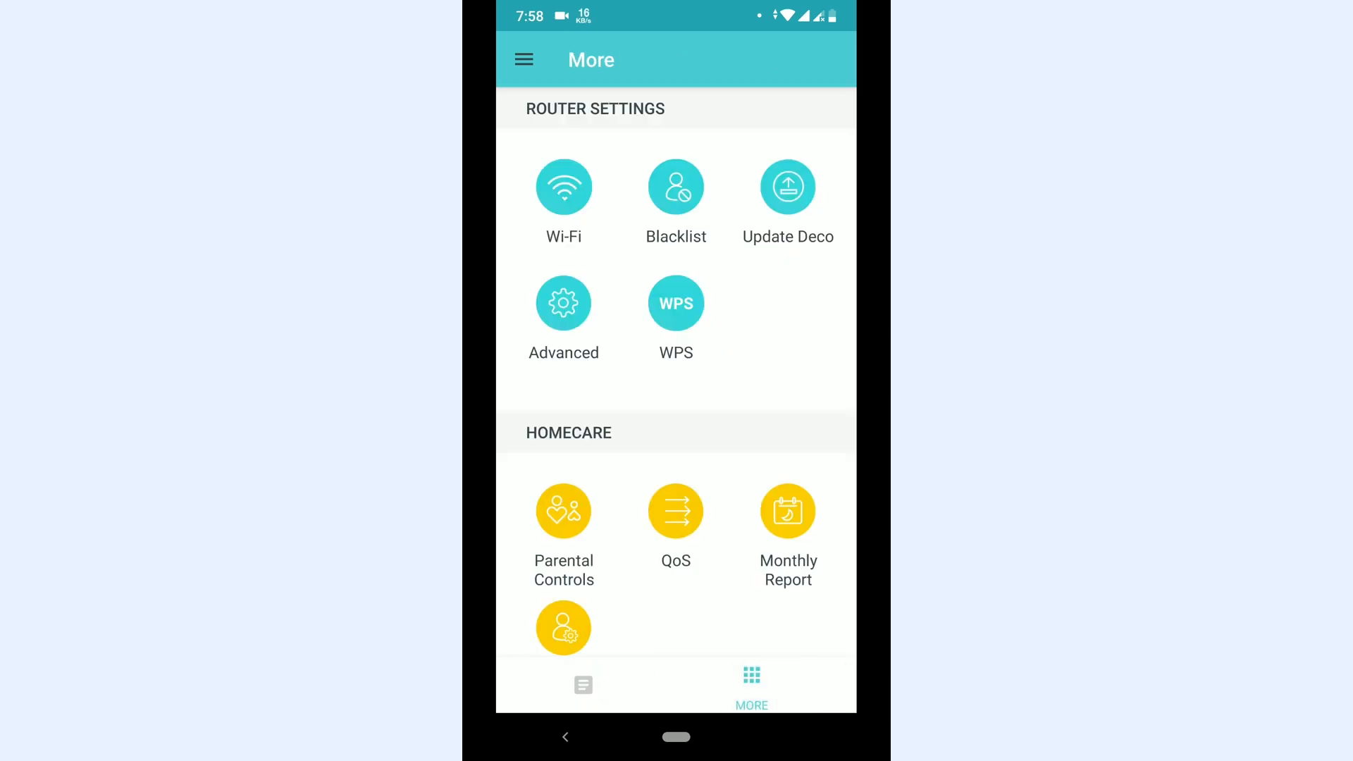